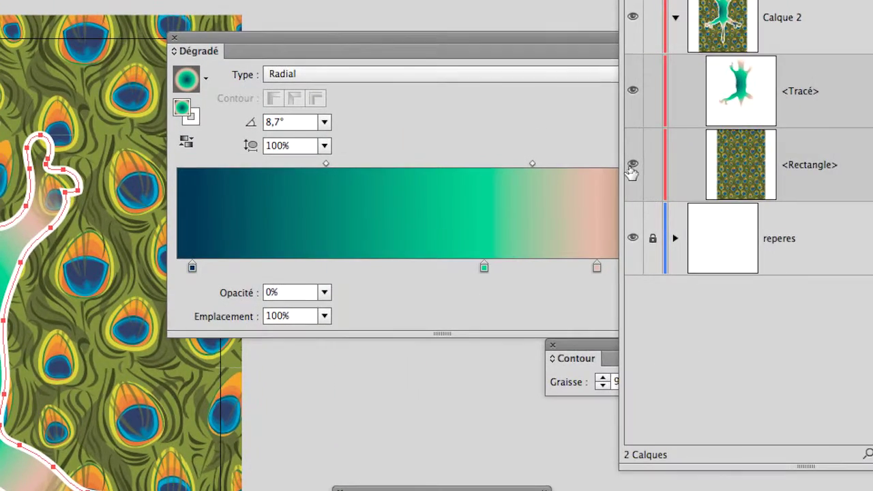
- Hide the patterned background rectangle and set the opacity of the lizard gradient's last color stop to 100%
left_click(631, 165)
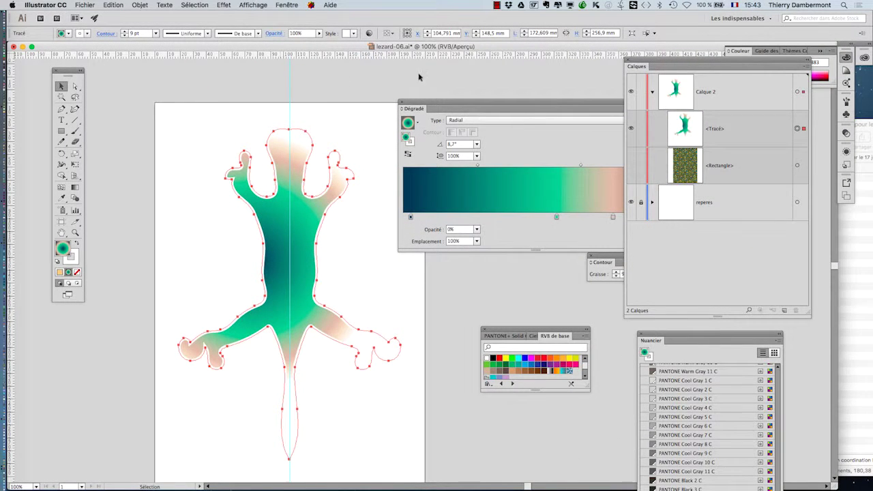
left_click_drag(477, 107, 443, 84)
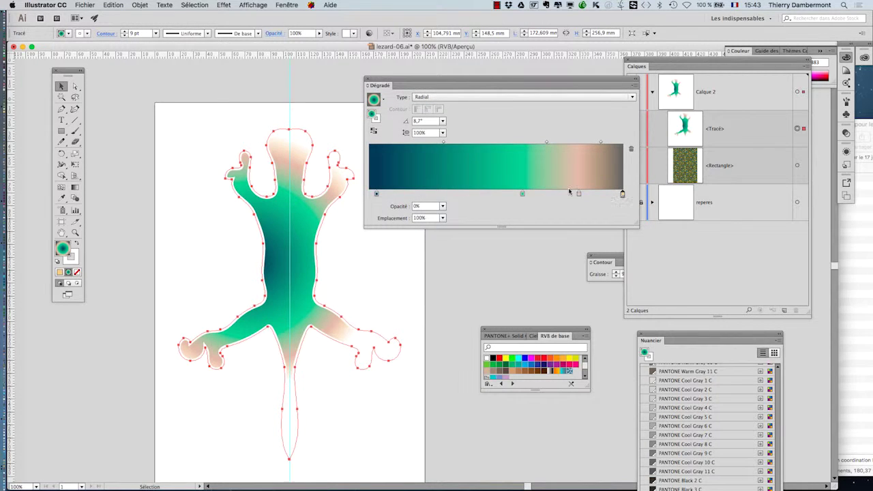
left_click(294, 108)
left_click(249, 161)
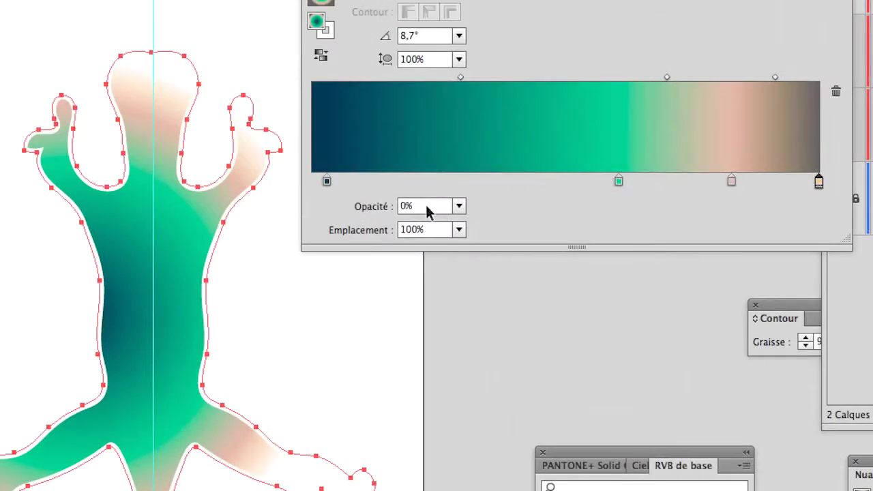
left_click(442, 206)
left_click(443, 301)
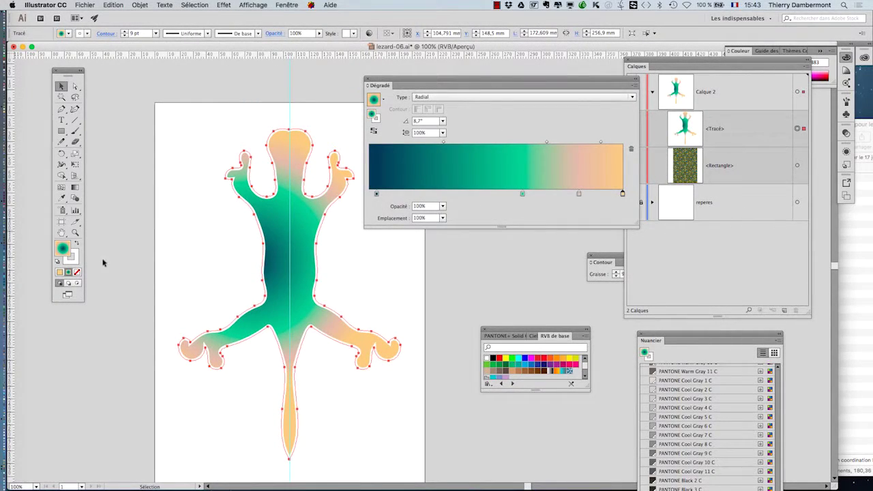
- Remove the white stroke from the lizard shape, keeping its radial gradient fill
left_click(75, 262)
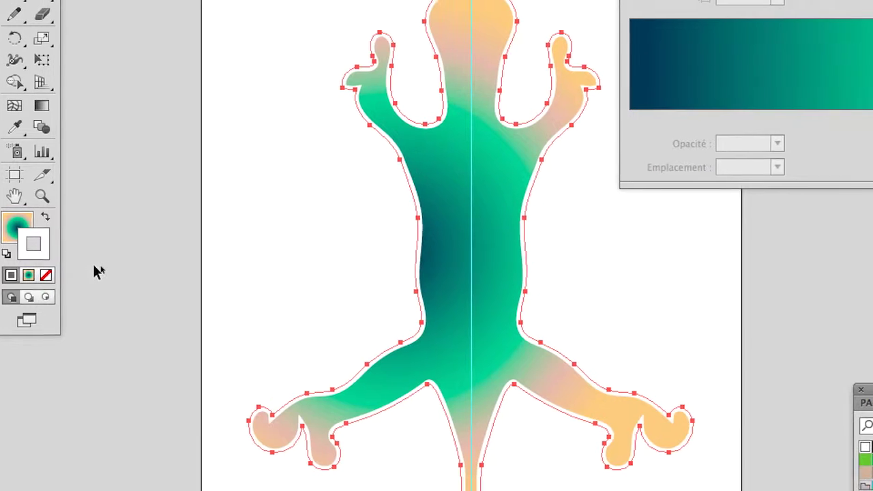
left_click(124, 255)
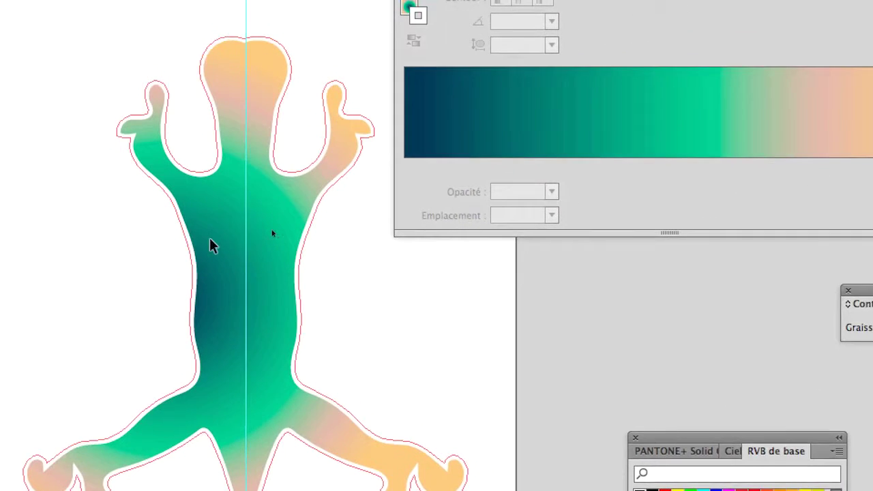
left_click(464, 188)
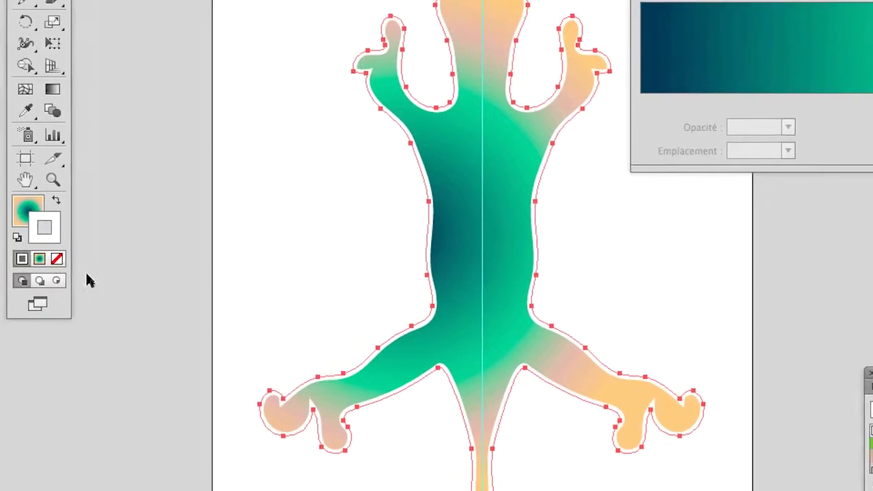
left_click(57, 259)
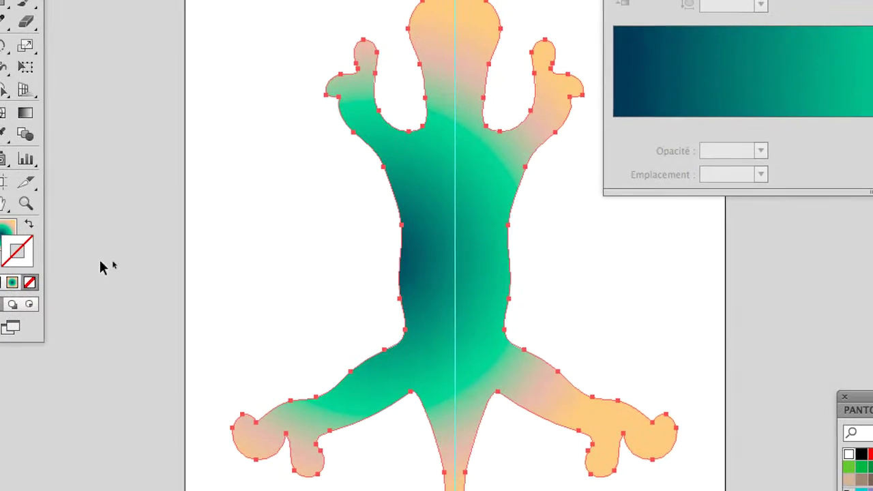
left_click(142, 252)
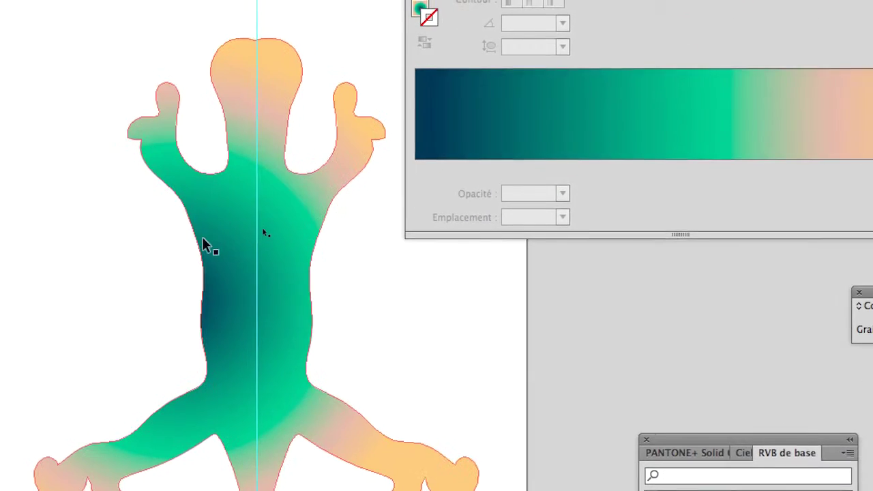
left_click(407, 202)
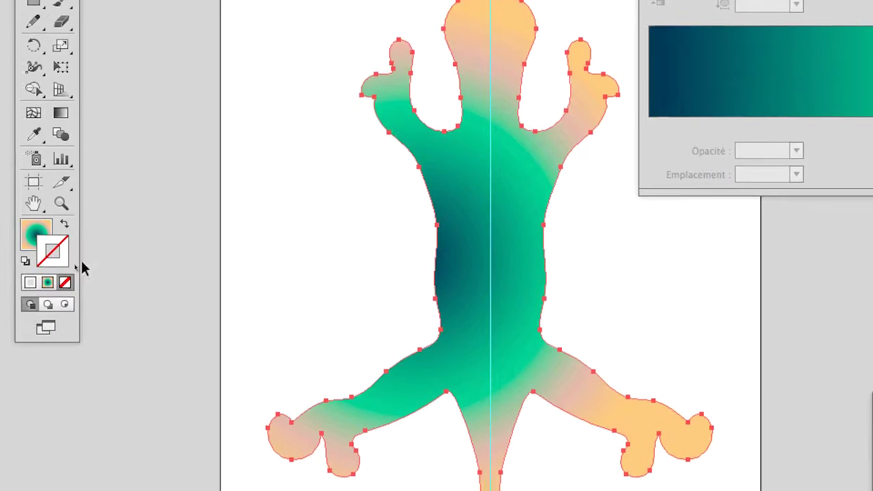
left_click(62, 257)
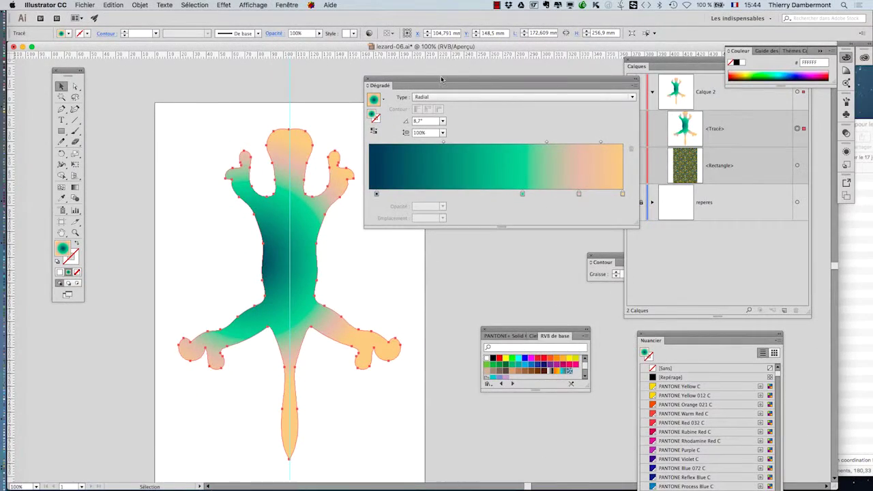
- Show the transparency grid to check the lizard's fill against it, and hide the grid again
left_click_drag(441, 79, 505, 71)
left_click(262, 5)
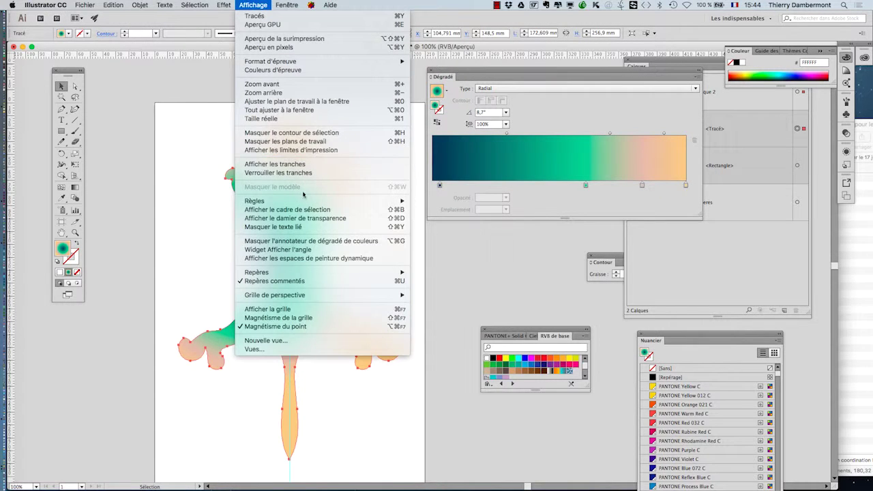
left_click(310, 219)
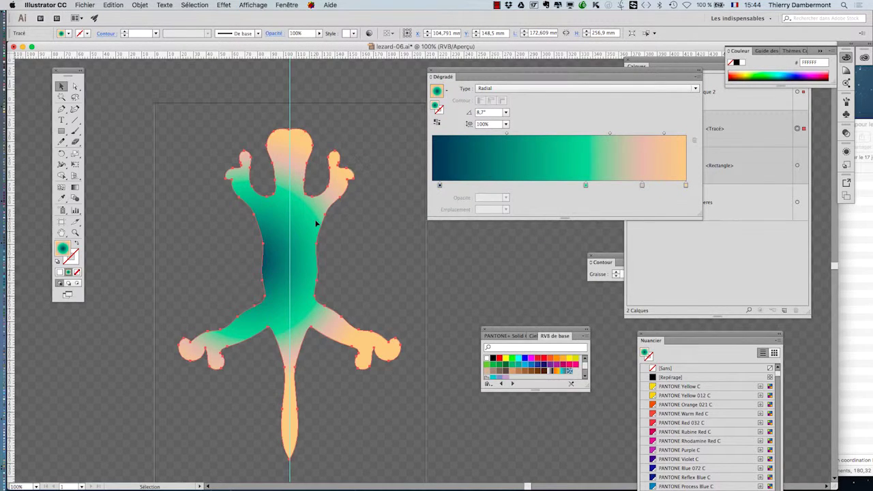
left_click(255, 5)
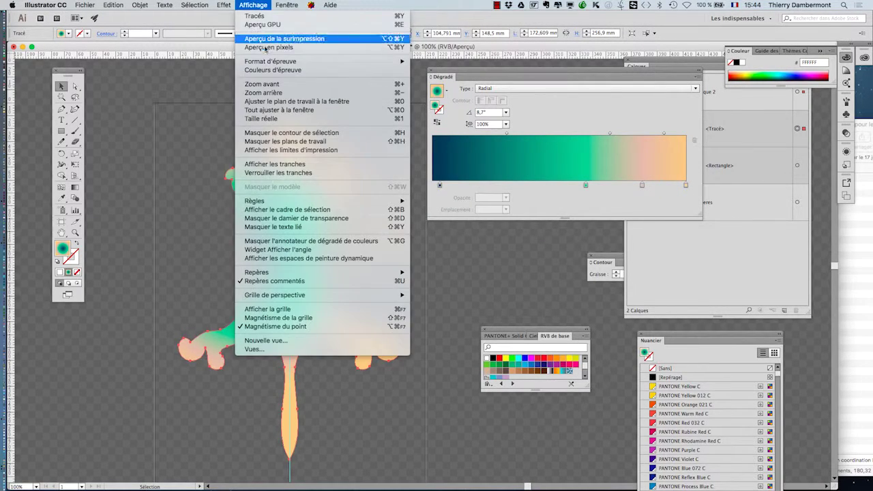
left_click(313, 218)
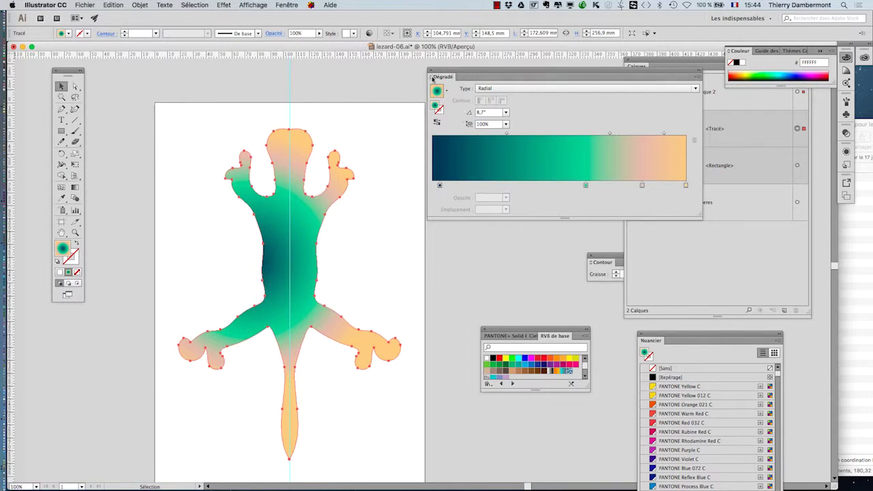
- Clear away the Color, swatch library and Stroke panels, and arrange a narrower Gradient panel with Layers and Swatches beside the artboard
left_click_drag(376, 234, 344, 208)
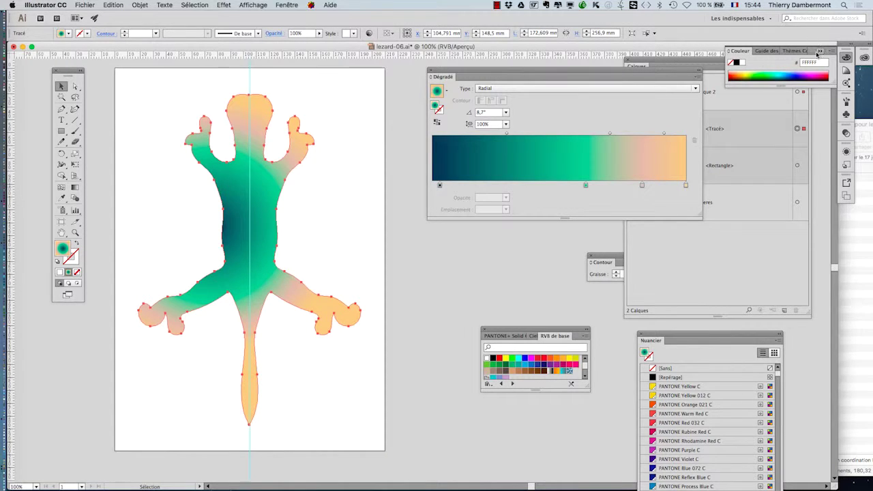
left_click(819, 52)
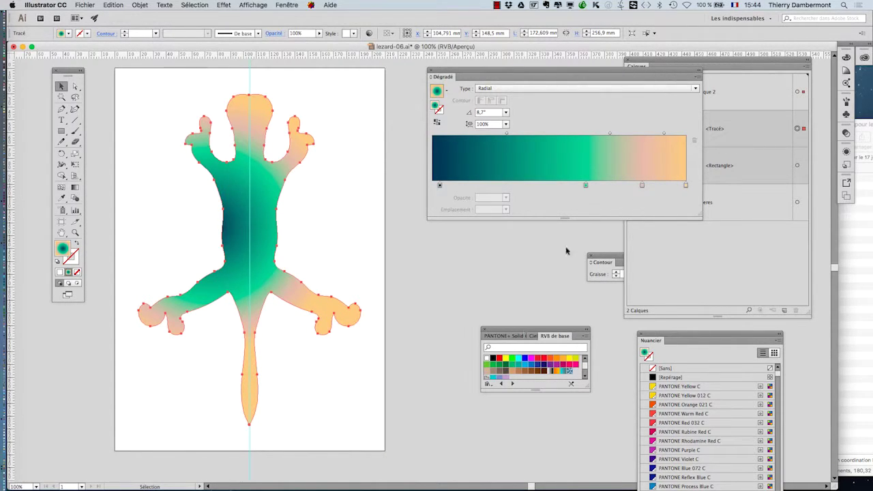
left_click(485, 332)
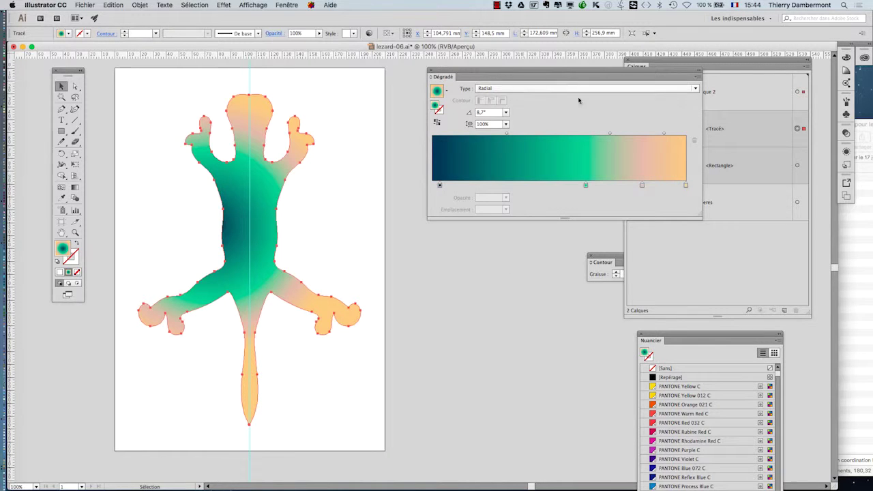
left_click_drag(698, 215, 626, 218)
left_click_drag(585, 74, 527, 355)
left_click_drag(592, 258, 630, 270)
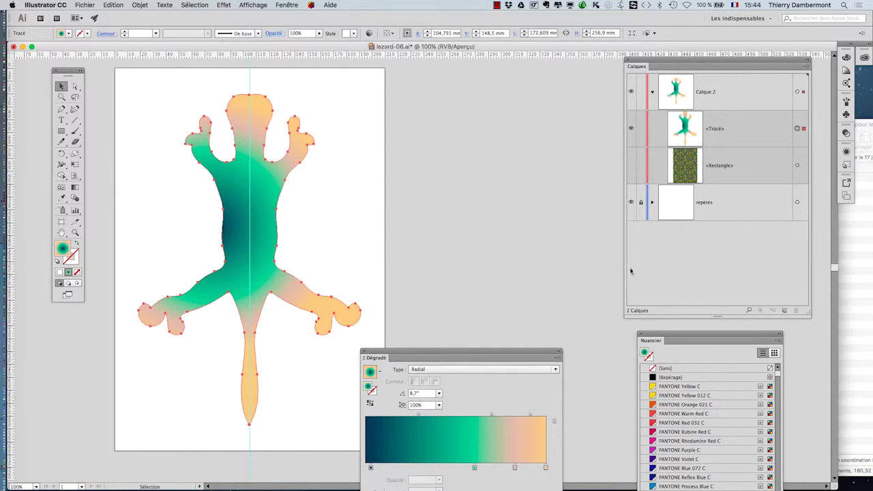
left_click_drag(645, 63, 454, 65)
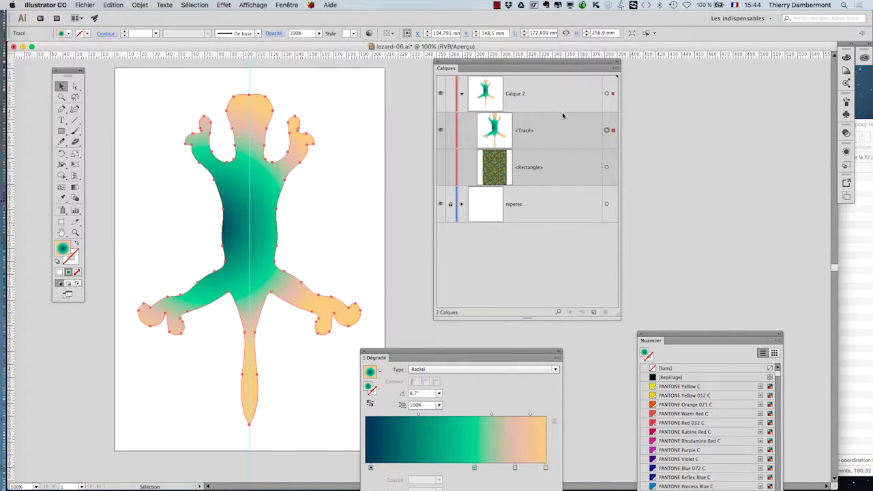
left_click_drag(688, 334, 715, 81)
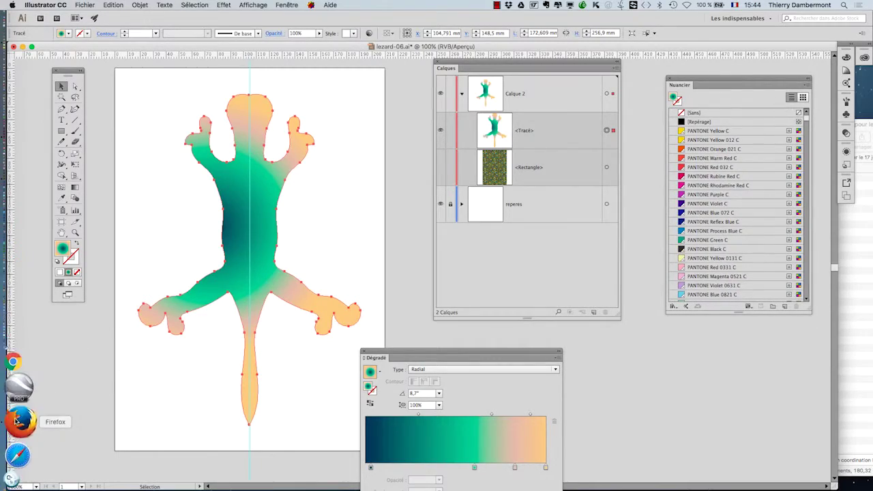
- Switch to Firefox, reduce the page zoom and search Google for "affinity designer"
left_click(18, 418)
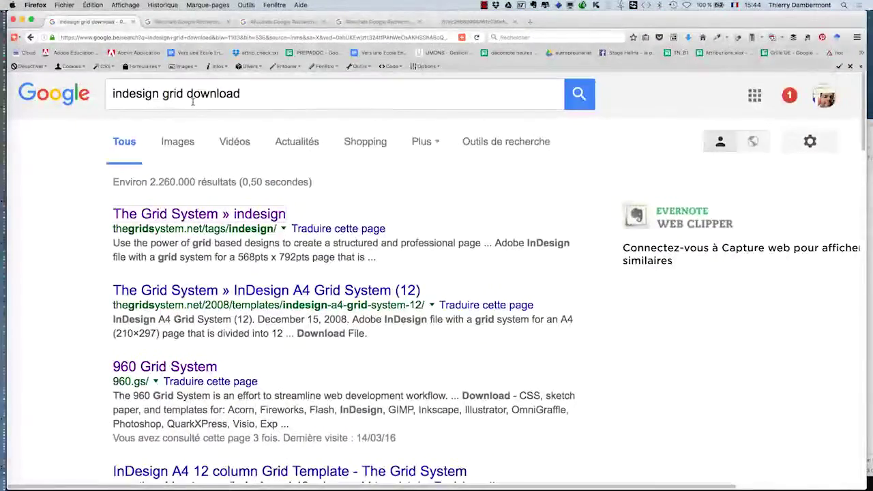
key("super+minus")
key("super+minus")
key("super+minus")
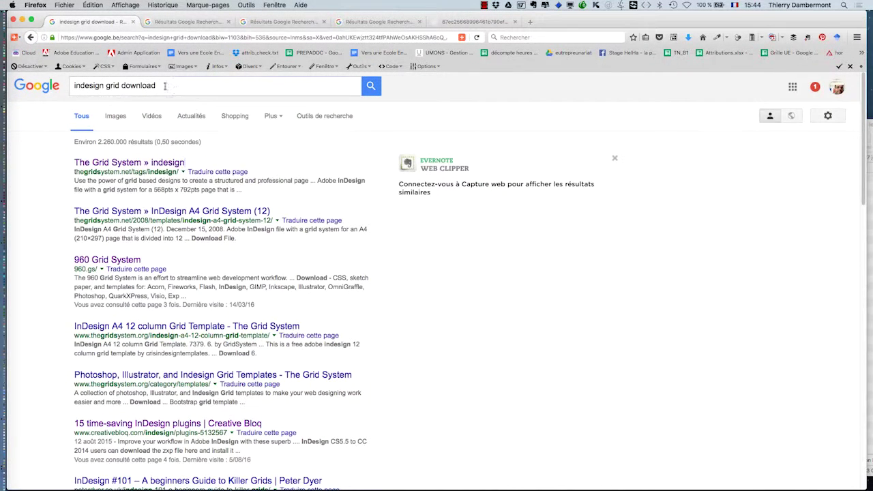
triple_click(164, 85)
type("aff")
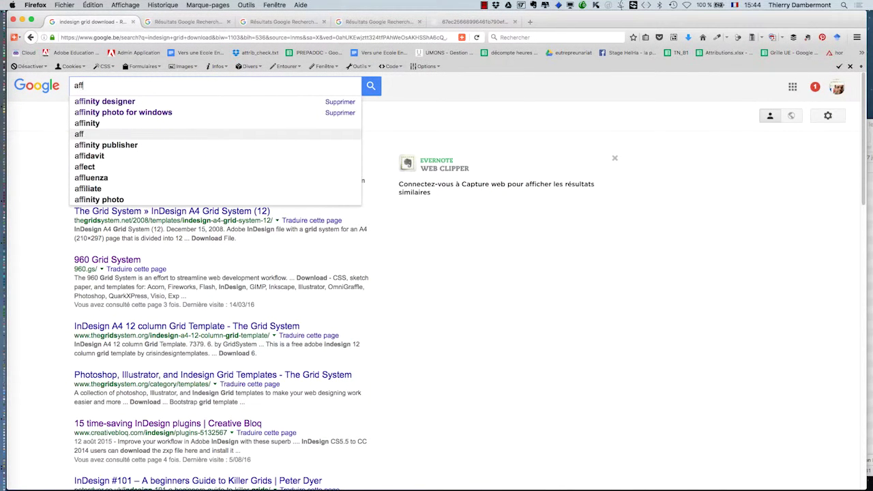
type("inity d")
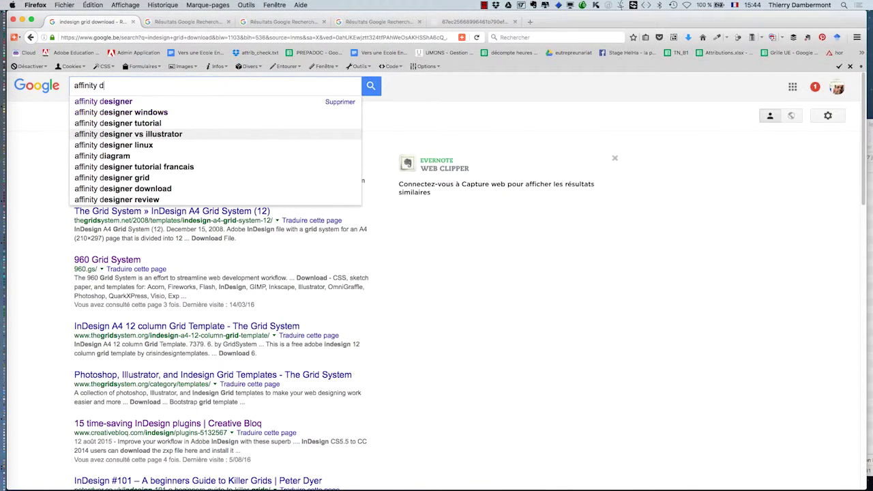
type("esigner")
key("Return")
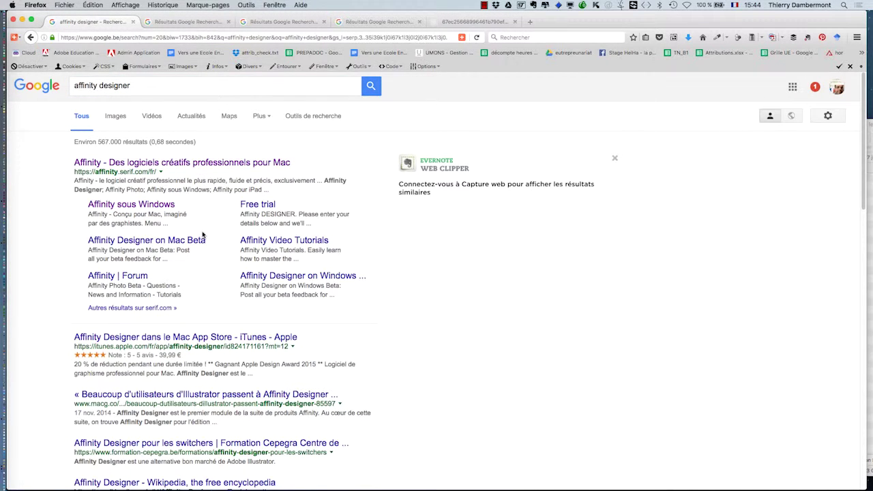
left_click(161, 338)
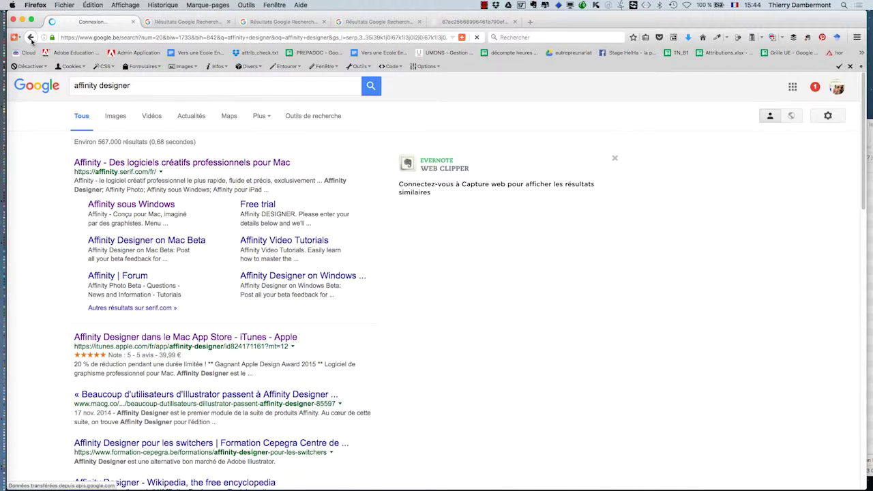
left_click(135, 208)
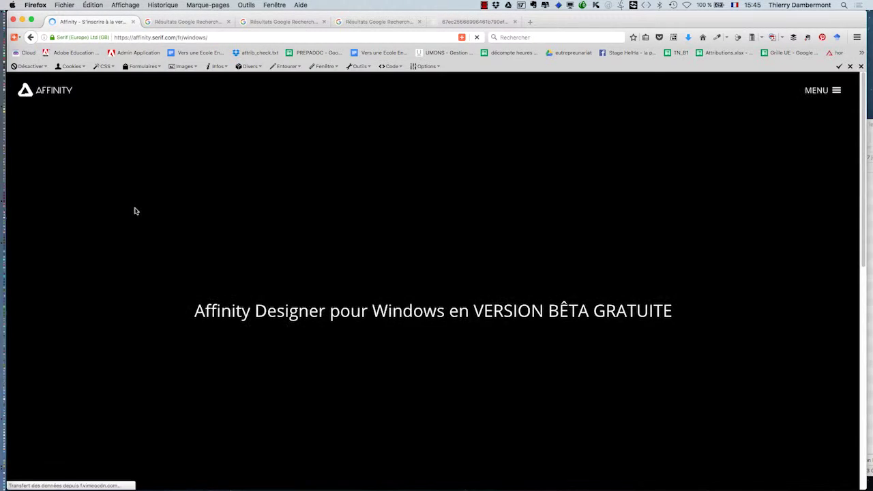
scroll(502, 352, "down", 10)
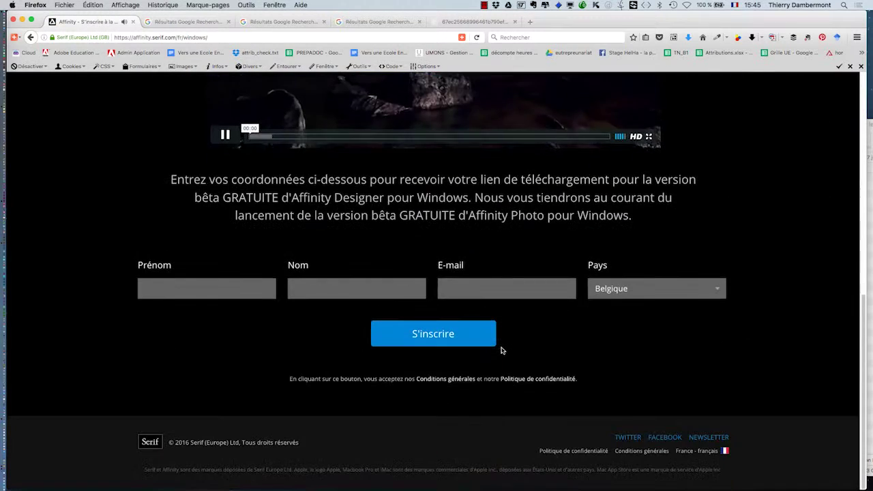
scroll(502, 343, "up", 4)
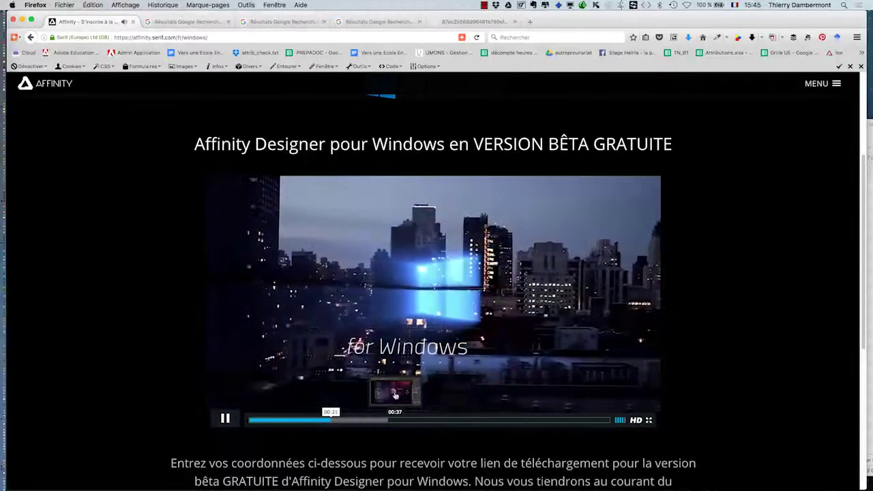
left_click(13, 20)
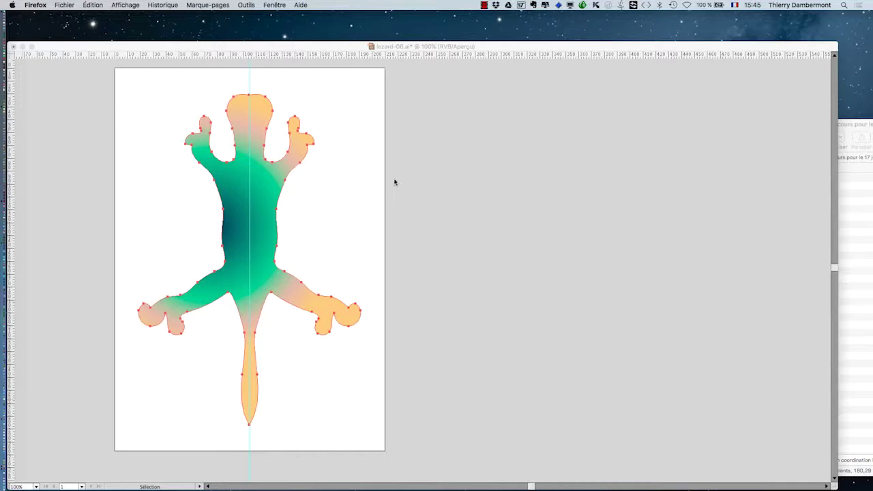
- Return to Illustrator, move the Gradient panel up under the layer list and shrink it
left_click(298, 49)
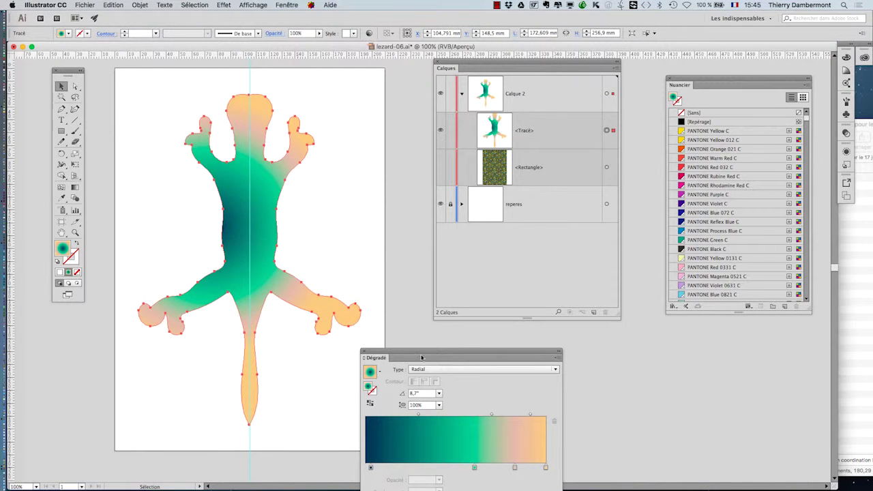
left_click_drag(440, 352, 540, 277)
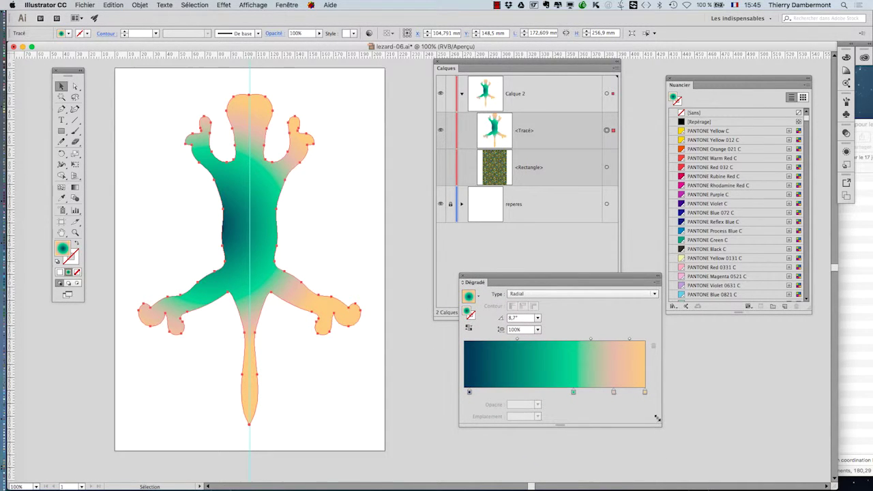
left_click_drag(657, 419, 593, 397)
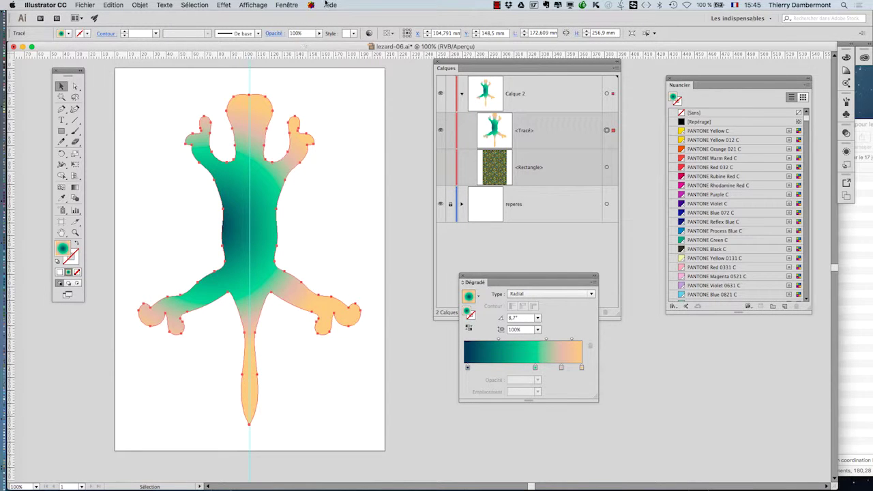
- Display the Appearance attributes (Aspect) for the lizard path, placed over the artboard's edge and enlarged in height
left_click(286, 5)
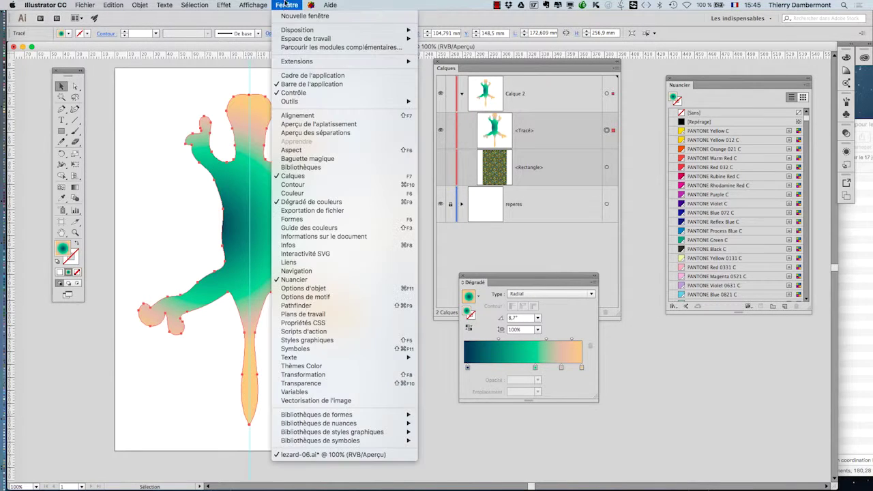
left_click(293, 150)
left_click_drag(740, 146, 313, 116)
left_click(820, 146)
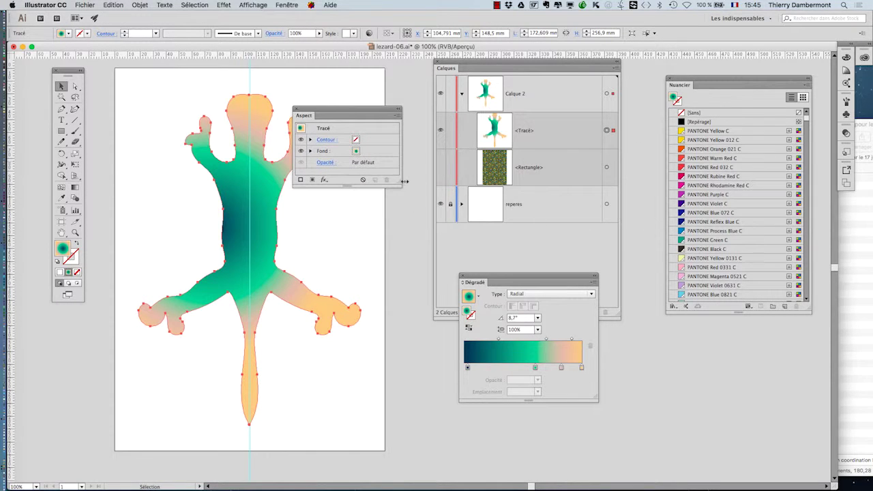
left_click_drag(355, 111, 375, 171)
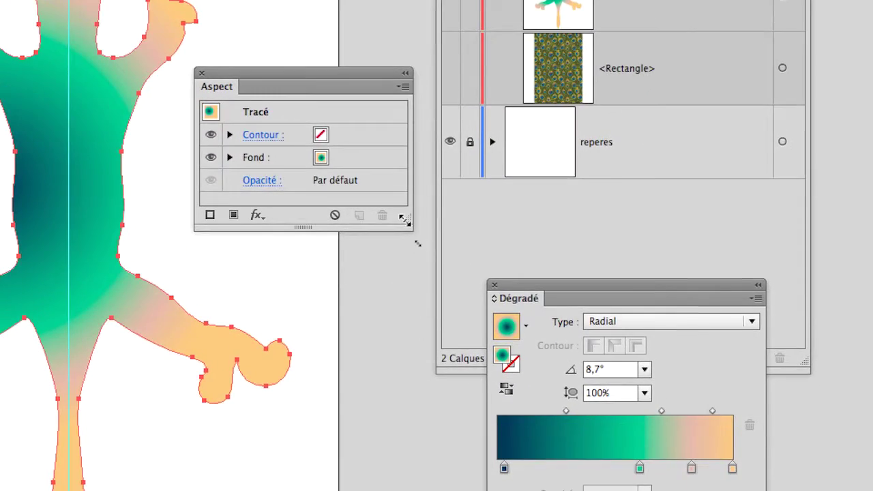
left_click_drag(467, 339, 466, 430)
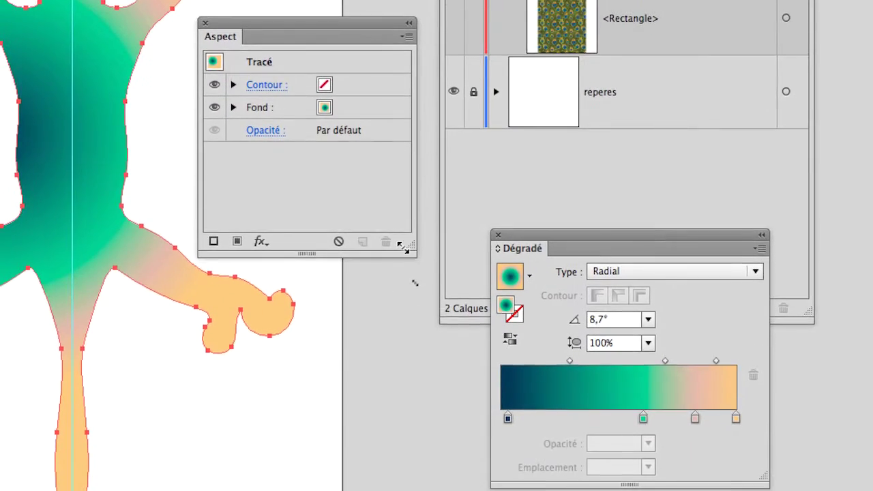
left_click_drag(404, 248, 405, 261)
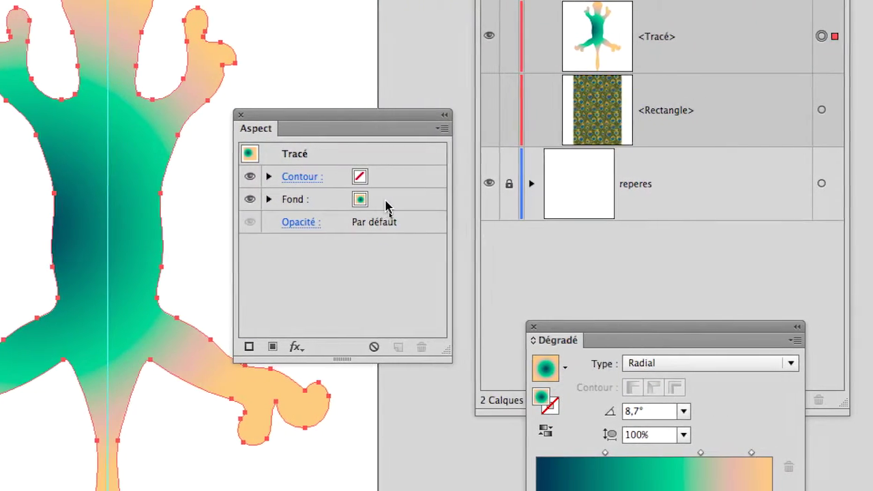
- Select the lizard's stroke attribute (Contour), and finish with its fill attribute (Fond) selected
left_click(409, 203)
left_click(411, 185)
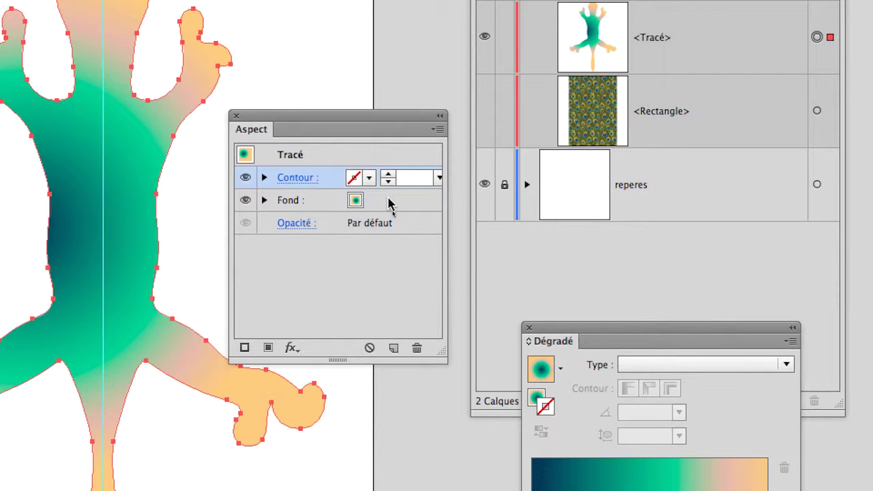
left_click(397, 213)
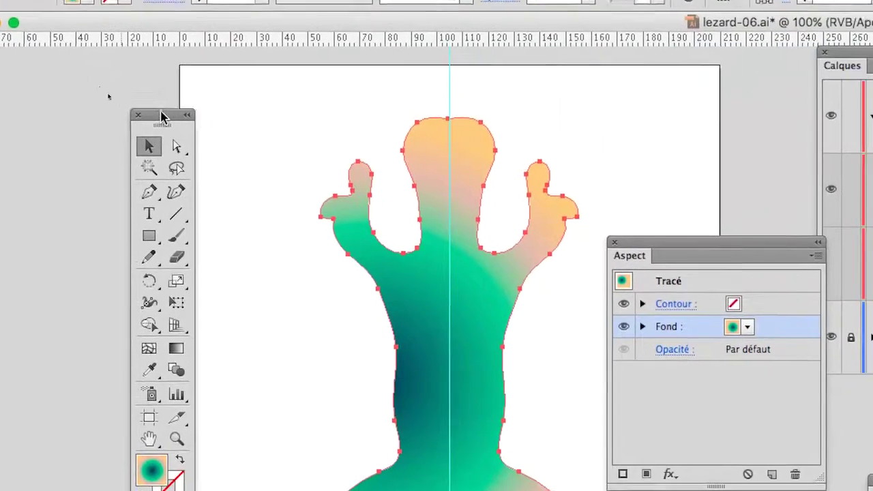
- Move the toolbox closer to the artwork, deselect the lizard and select it again
left_click_drag(162, 118, 182, 140)
left_click(273, 150)
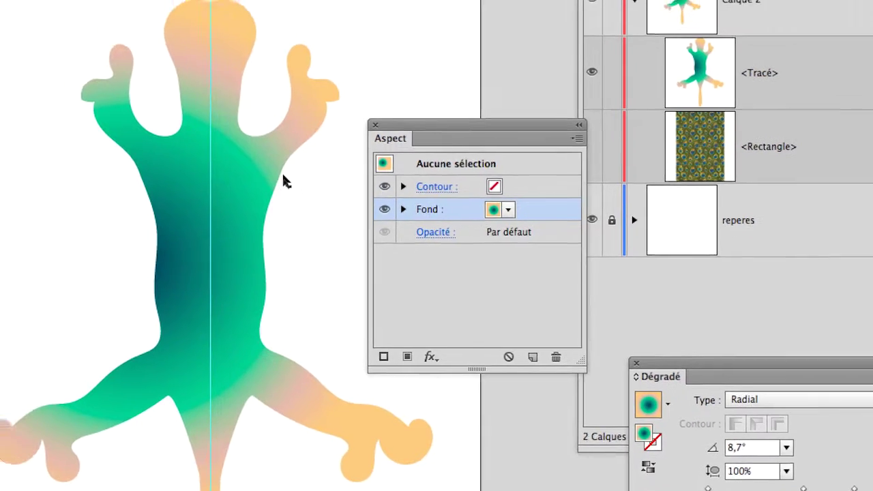
left_click(231, 147)
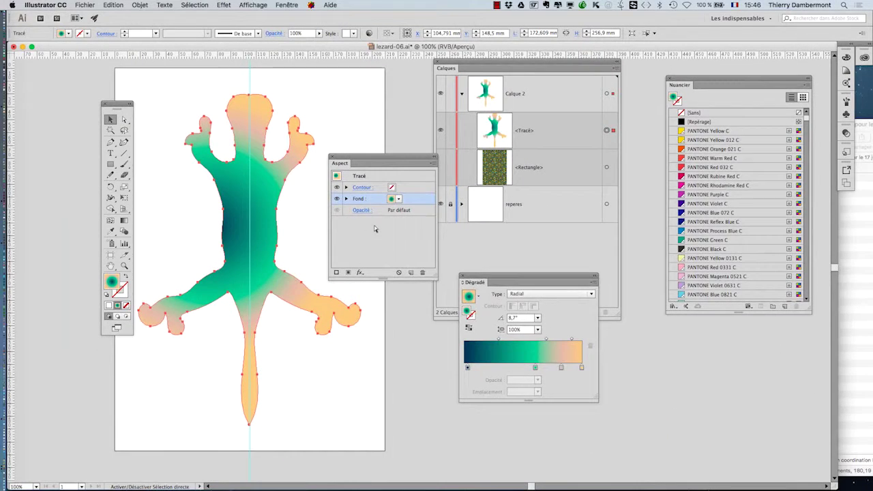
- Add a new fill to the lizard path in its Appearance attributes
left_click(477, 70)
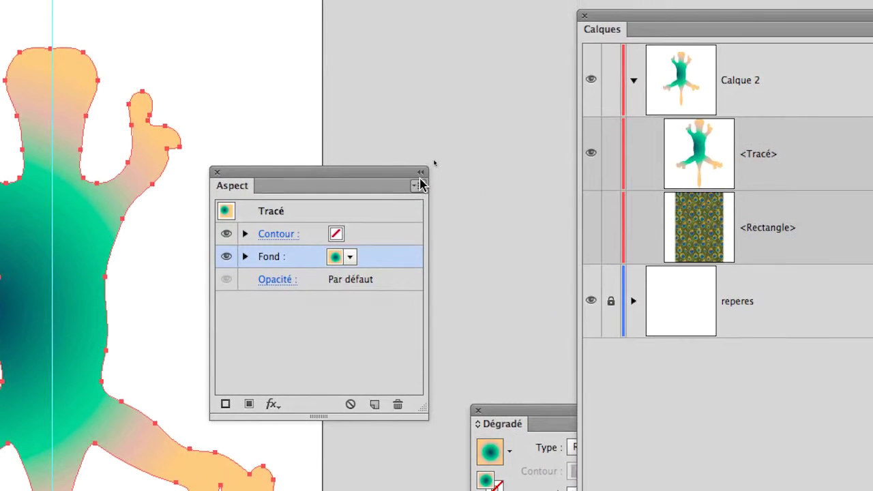
left_click(418, 184)
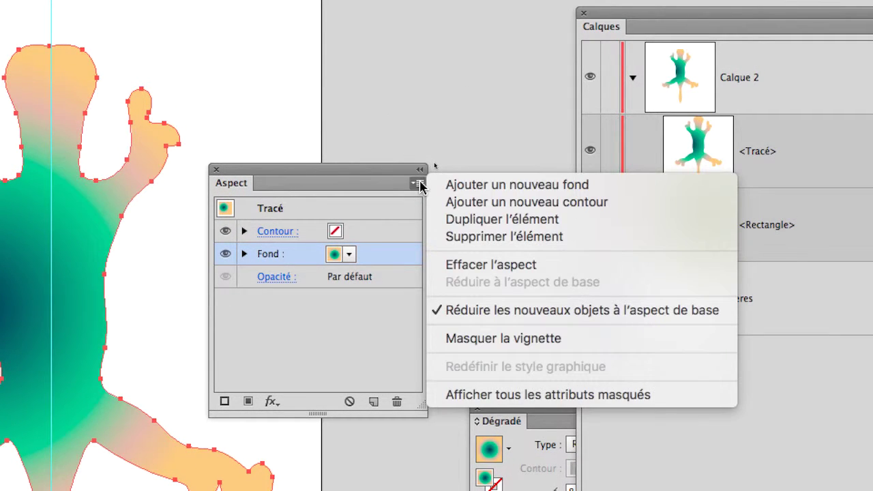
left_click(366, 175)
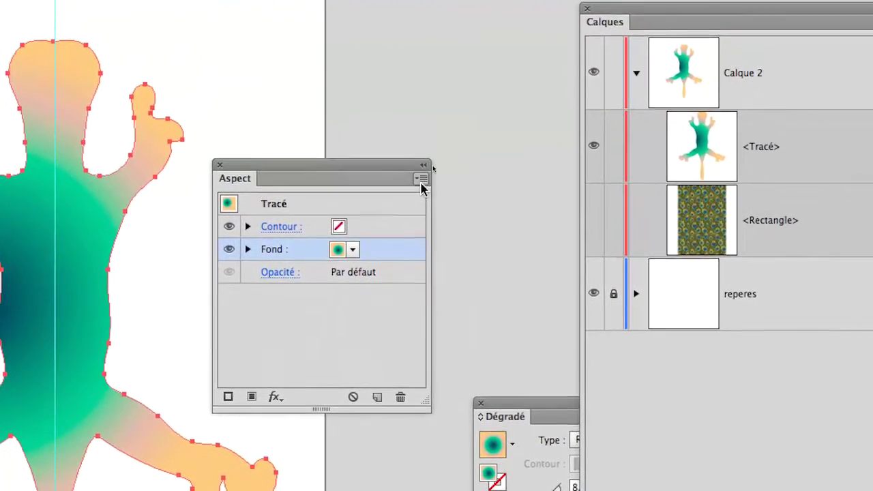
left_click(453, 149)
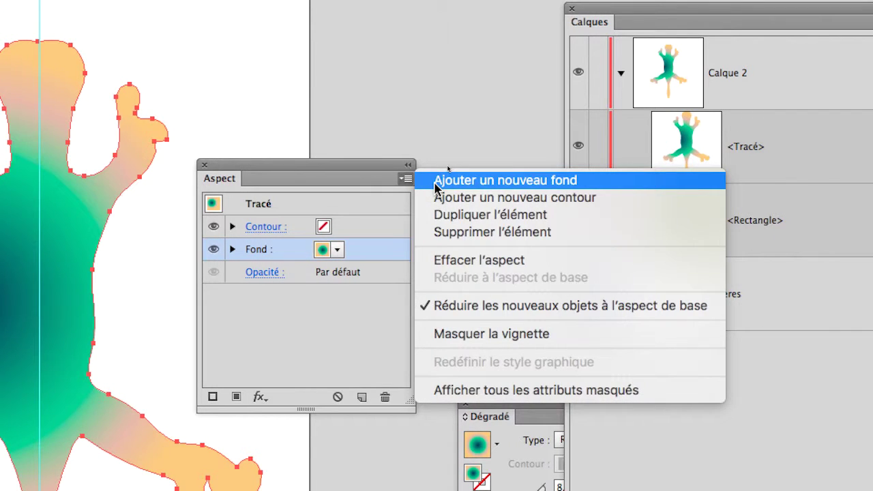
left_click(434, 183)
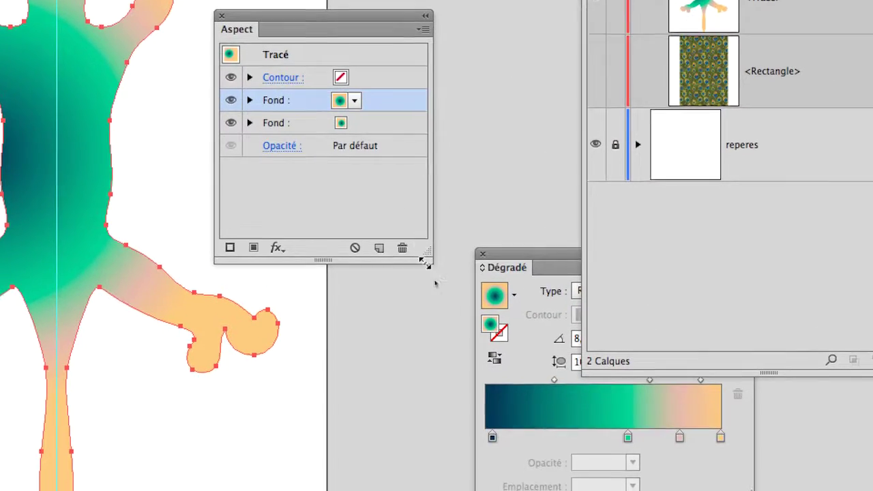
- Widen the Appearance attribute list and target the lower fill, ending on the upper fill
left_click_drag(426, 262, 589, 259)
left_click(294, 133)
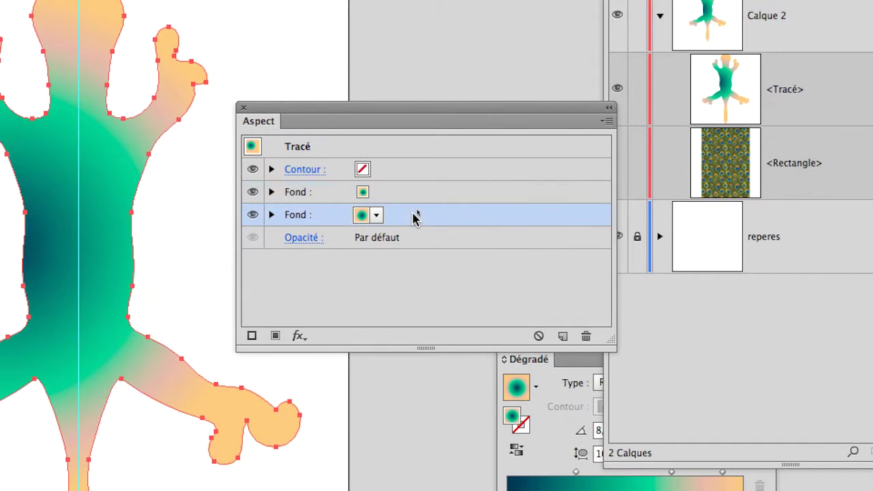
left_click(413, 207)
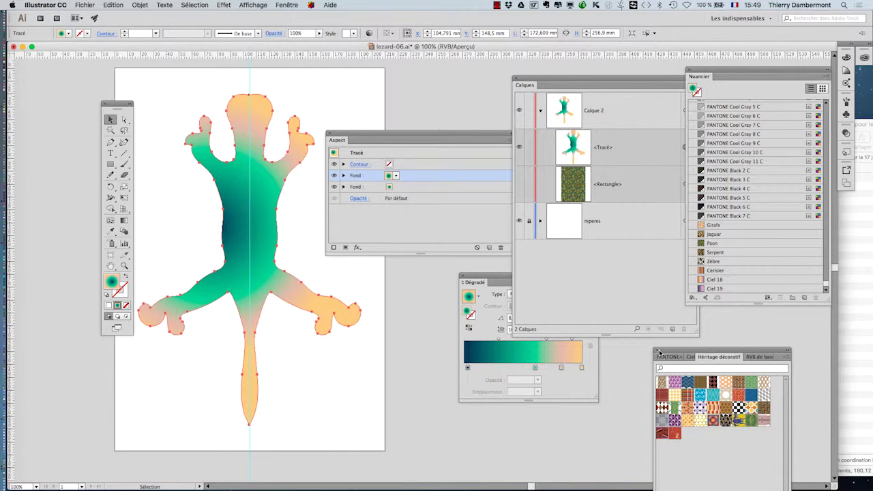
- Reopen the Héritage décoratif pattern library and apply the Couleur Motif tapis pattern to the lizard's upper fill
left_click(659, 353)
left_click_drag(725, 71, 694, 60)
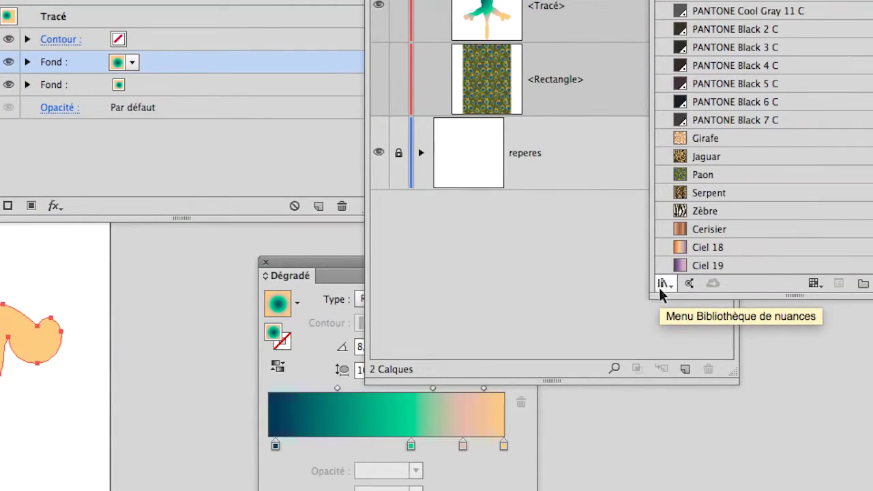
left_click(660, 287)
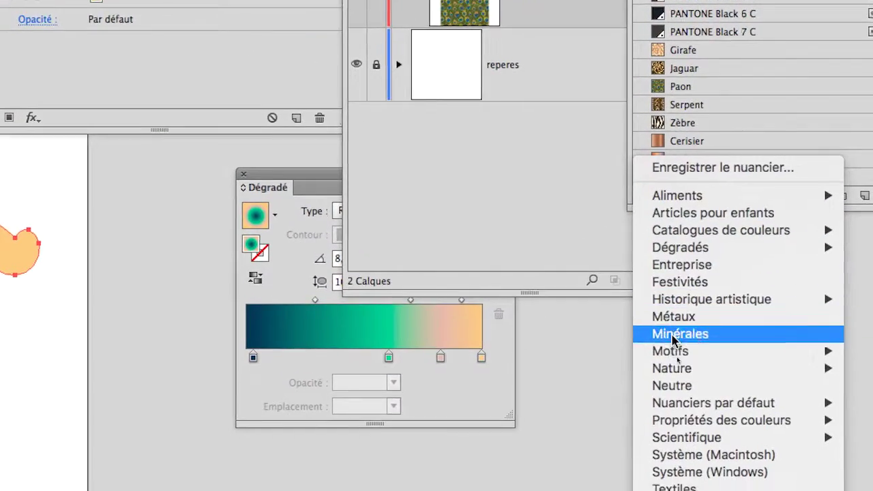
mouse_move(699, 444)
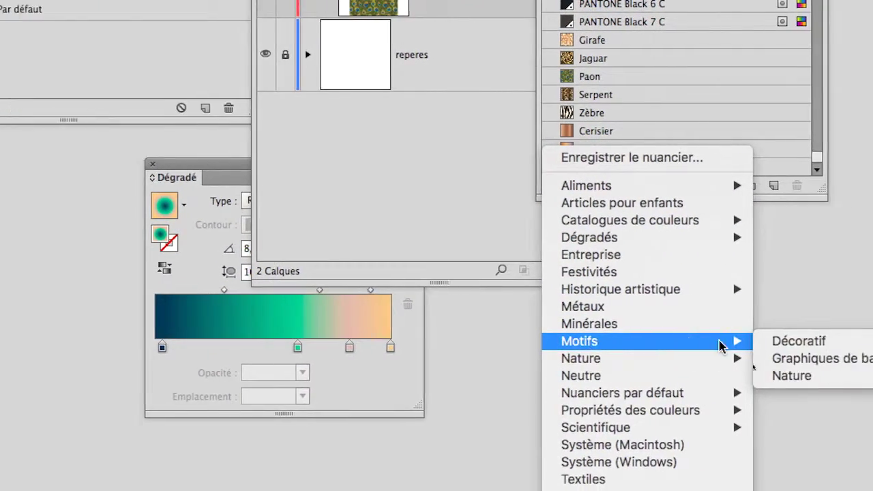
mouse_move(785, 343)
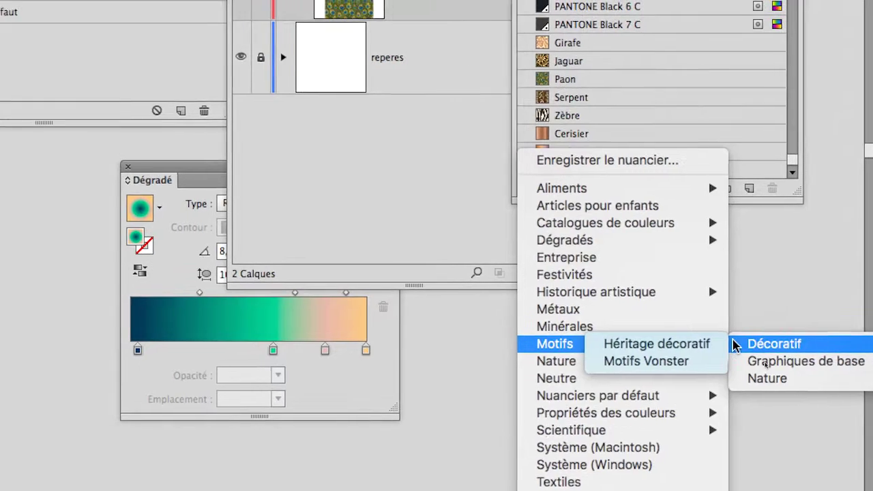
left_click(726, 346)
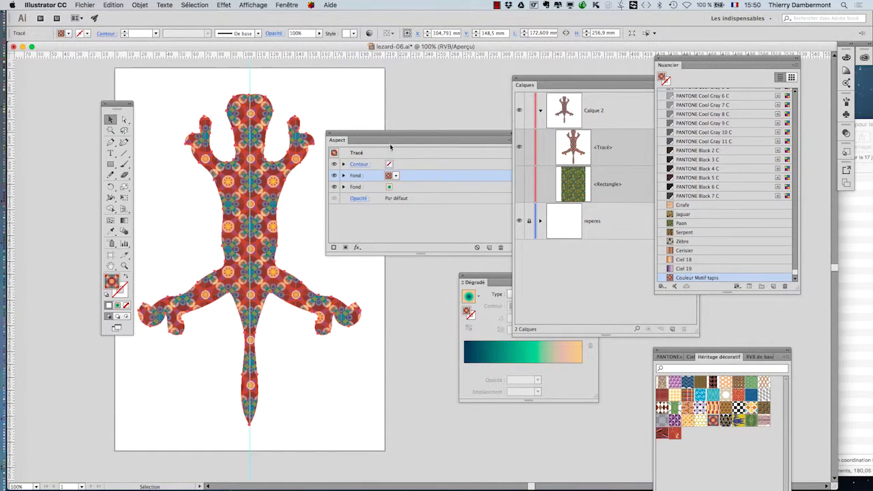
- Rearrange the workspace with Layers lower down and Appearance higher up, clear of the artboard
left_click_drag(538, 81, 400, 360)
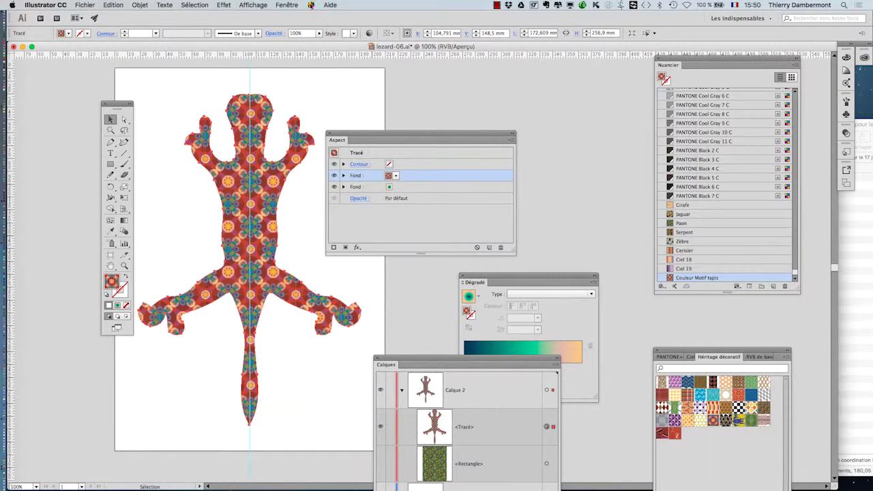
left_click(286, 5)
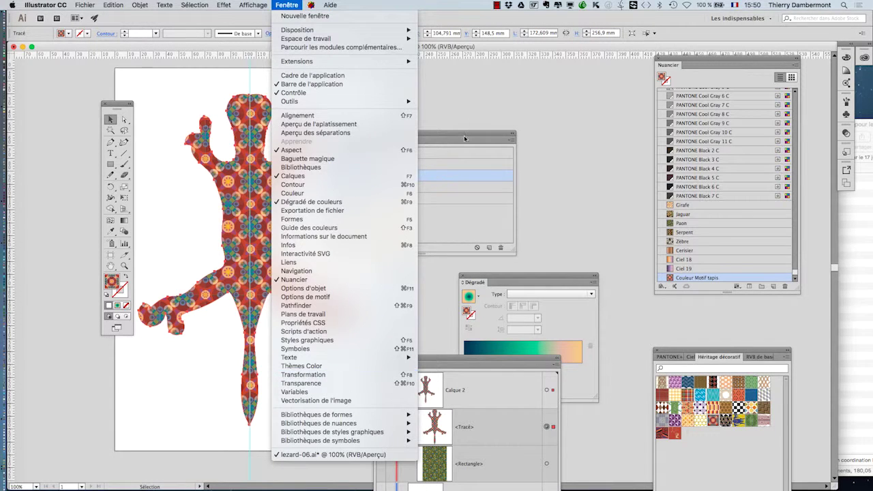
left_click(450, 129)
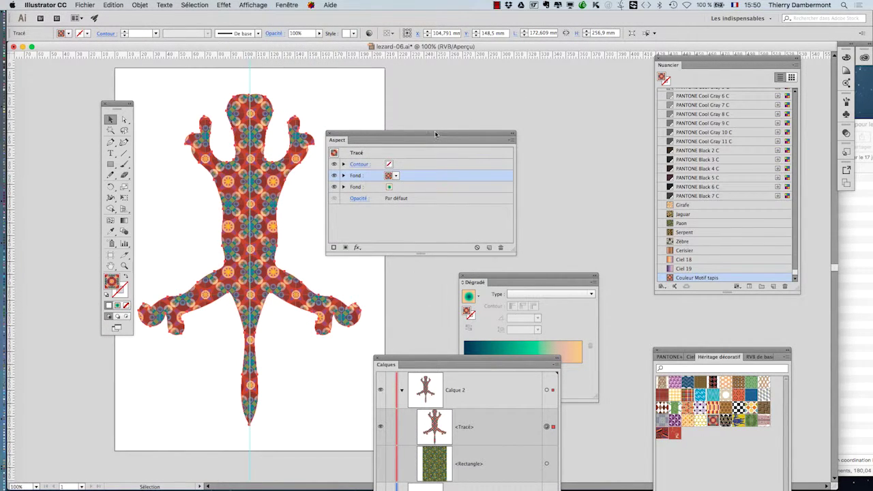
left_click_drag(434, 133, 516, 73)
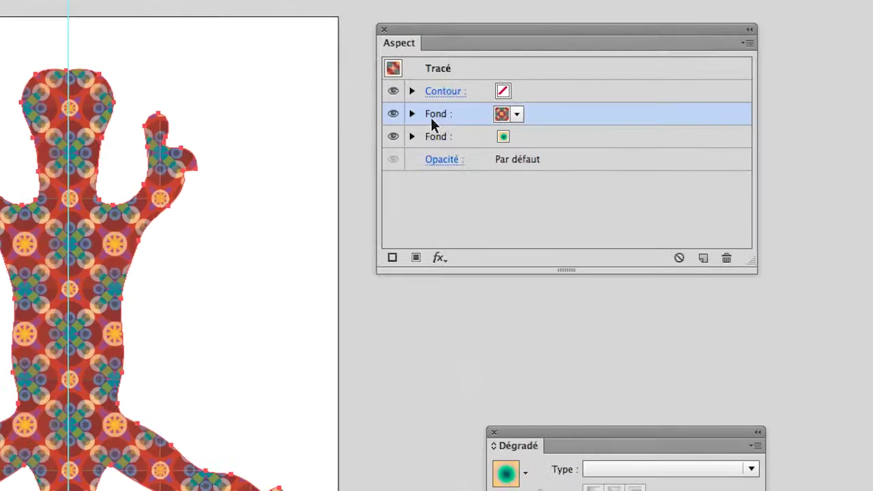
- Expand the pattern fill, open its opacity settings, try 55% opacity and restore it to 100%
left_click(423, 116)
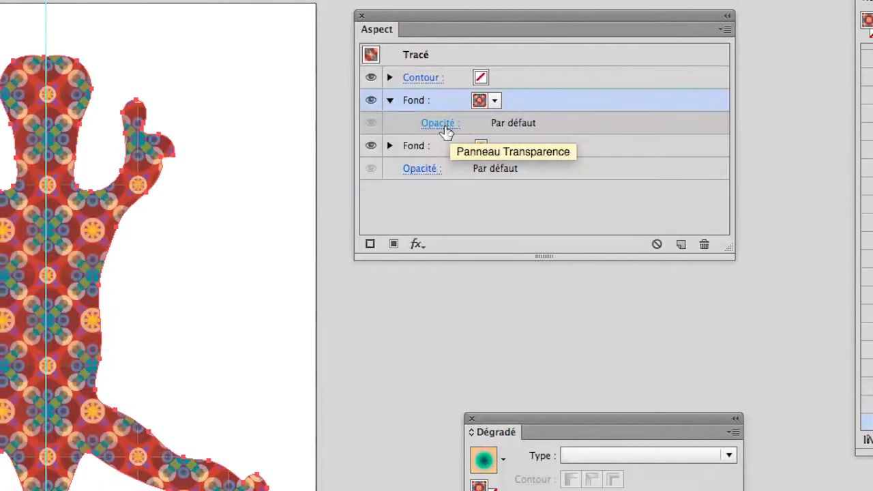
left_click(438, 124)
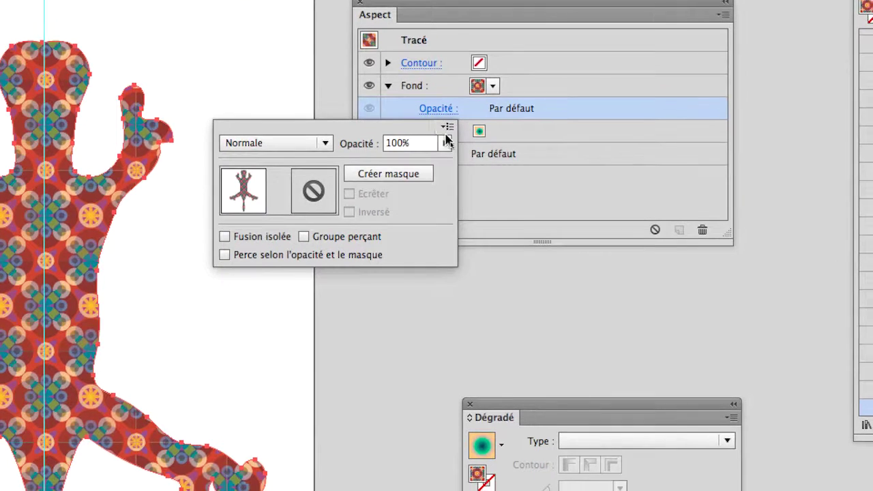
left_click(446, 158)
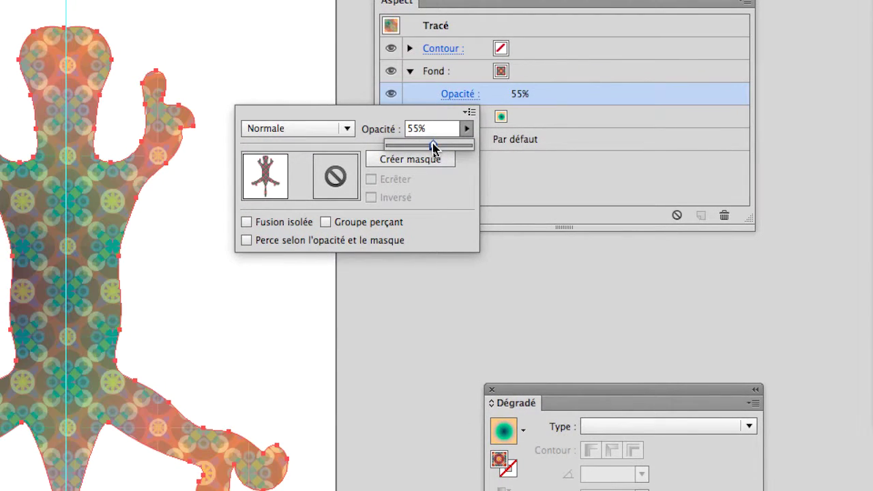
left_click_drag(433, 148, 487, 146)
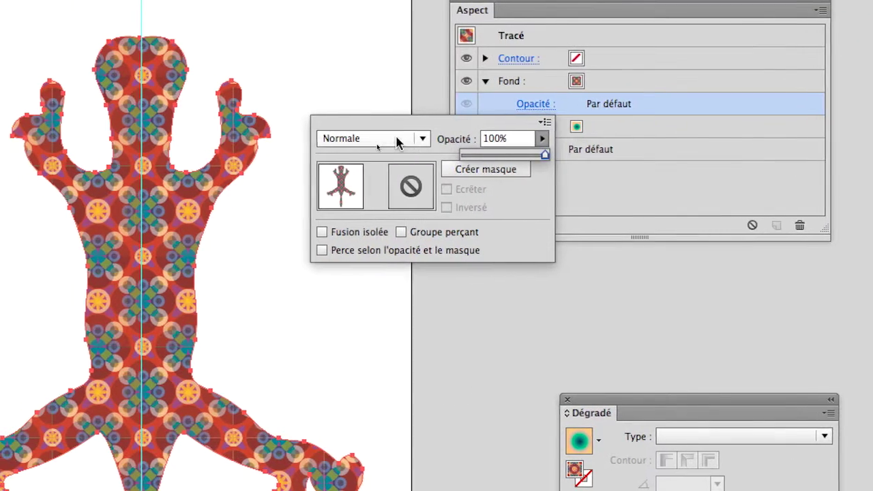
- Step the pattern fill's blending mode through the options, including Eclaircir, Lumière crue and Teinte, as far as Luminosité
left_click(316, 133)
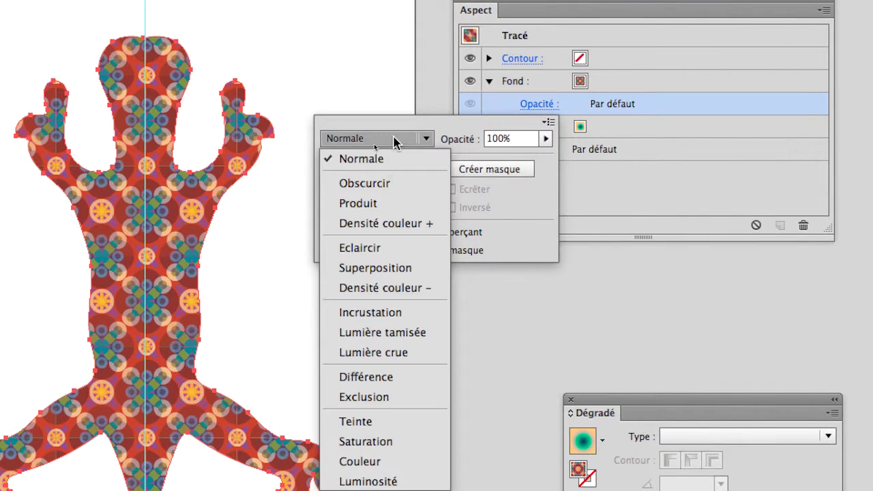
left_click(394, 140)
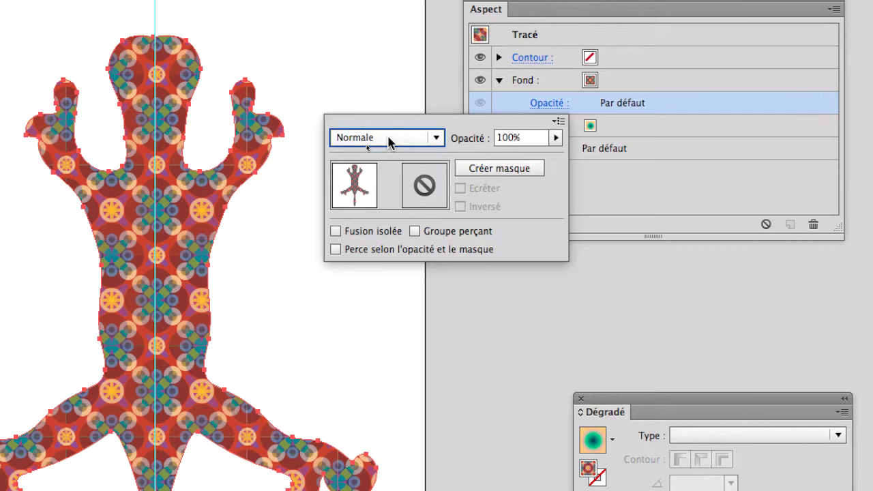
key("Down")
key("Down")
key("Down")
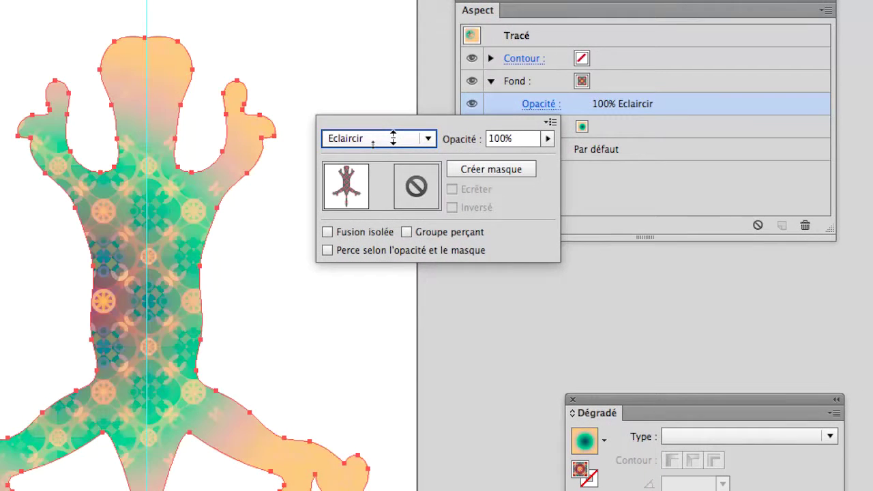
key("Down")
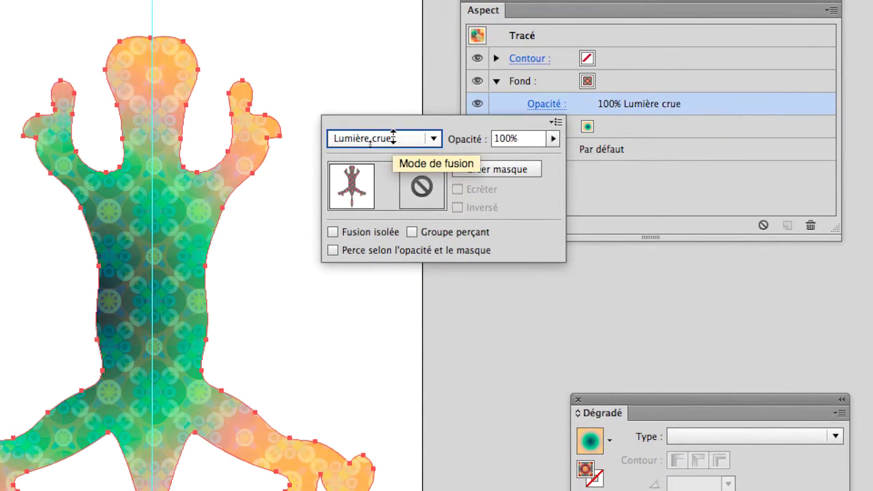
key("Down")
key("Down")
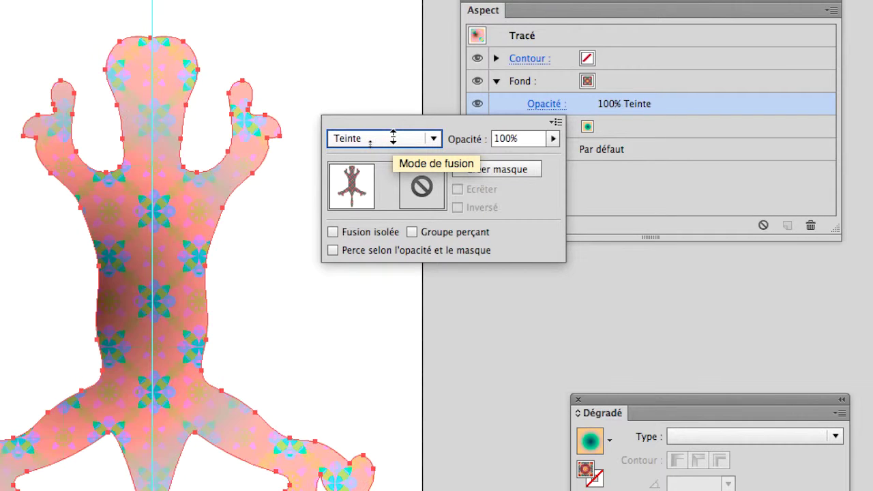
key("Down")
key("Down")
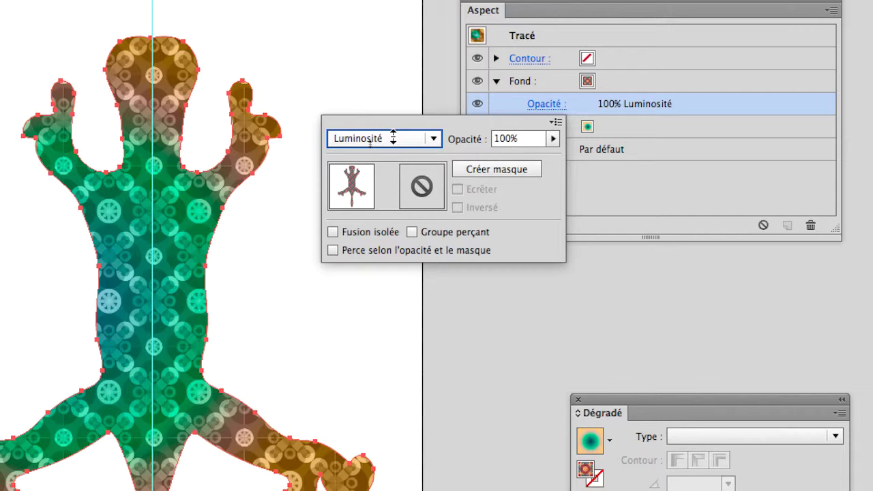
- Step the pattern fill's blending mode back through the options, including Différence, as far as Normale
key("Up")
key("Up")
key("Up")
key("Up")
key("Up")
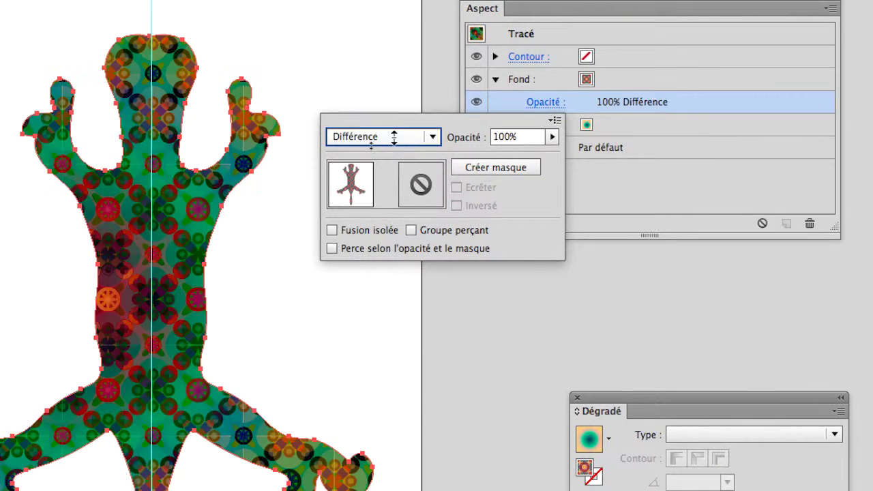
key("Up")
key("Up")
key("Up")
key("Up")
key("Up")
key("Up")
key("Up")
key("Up")
key("Up")
key("Up")
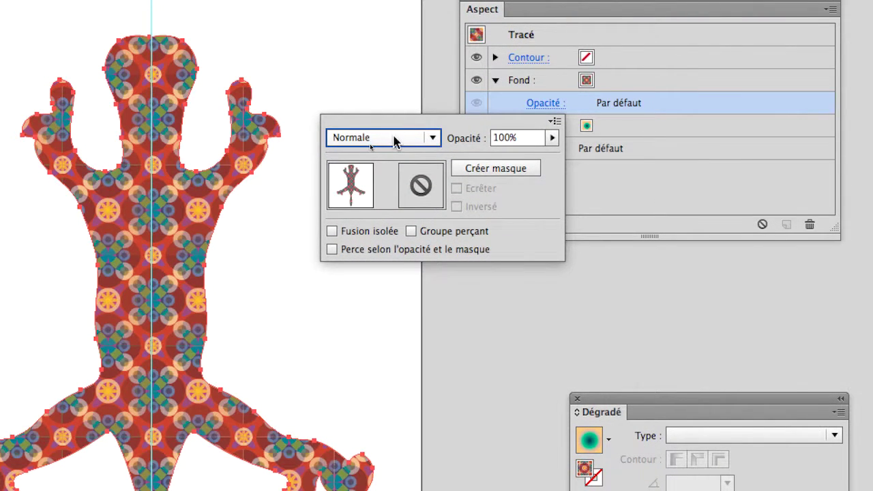
- Set the pattern fill's blending mode to Luminosité and close its opacity settings
scroll(393, 139, "down", 15)
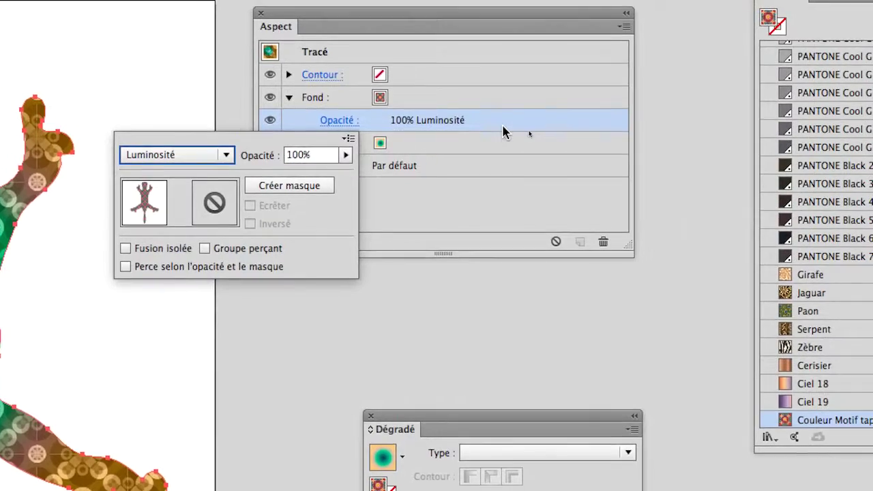
left_click(503, 130)
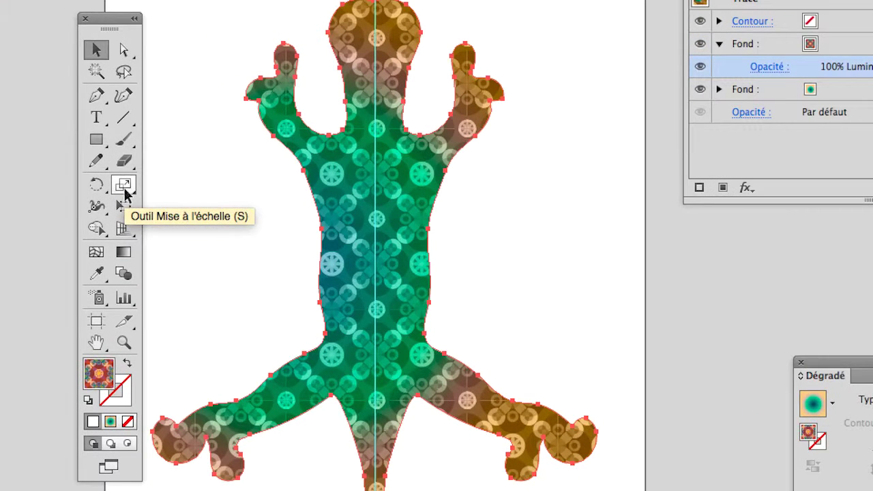
- Scale only the pattern inside the lizard uniformly to 50%, with Transformation de motifs as the sole option
double_click(125, 192)
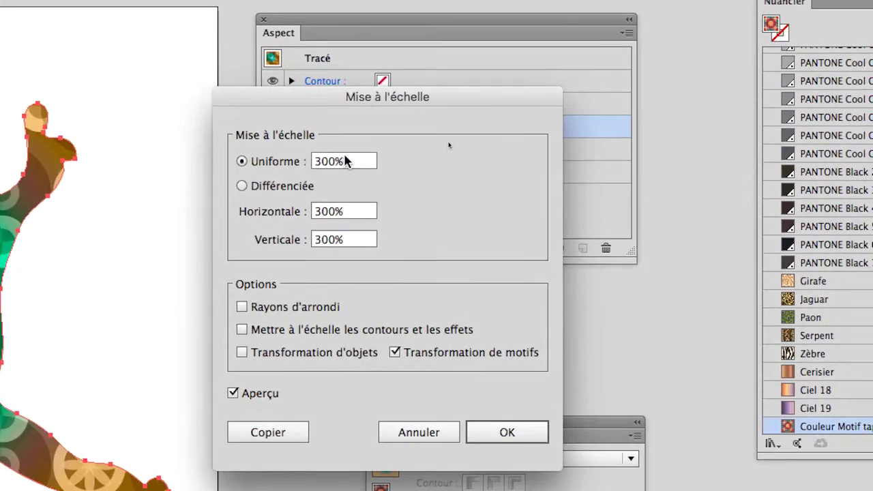
left_click_drag(290, 27, 243, 26)
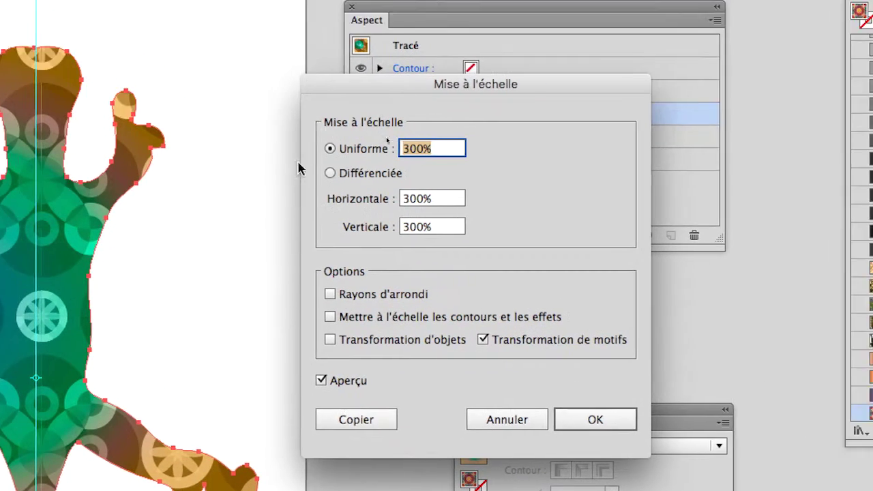
left_click_drag(346, 63, 160, 151)
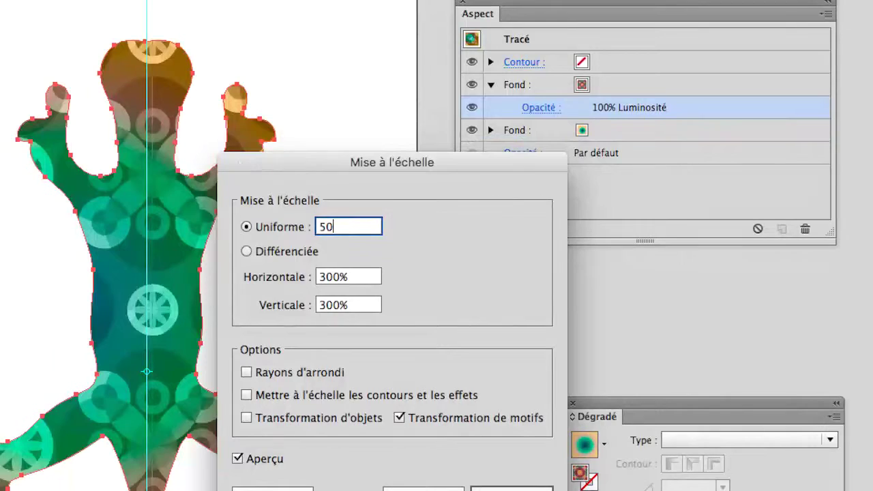
key("Tab")
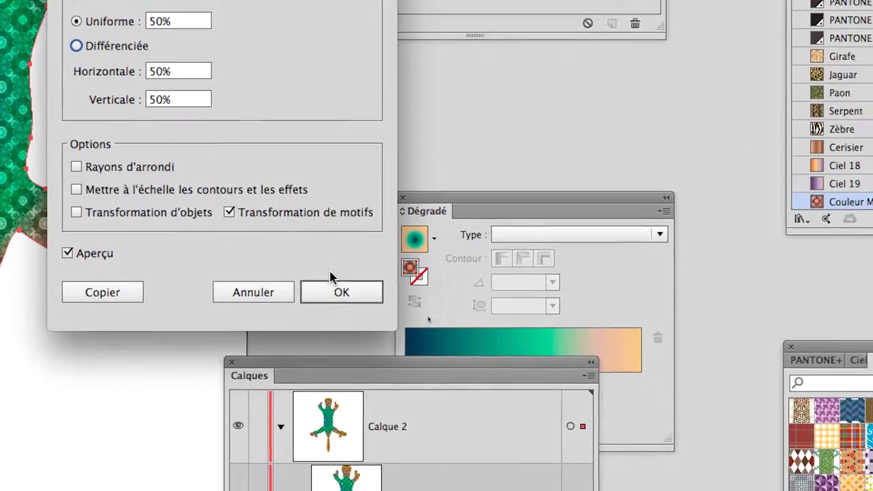
left_click(332, 285)
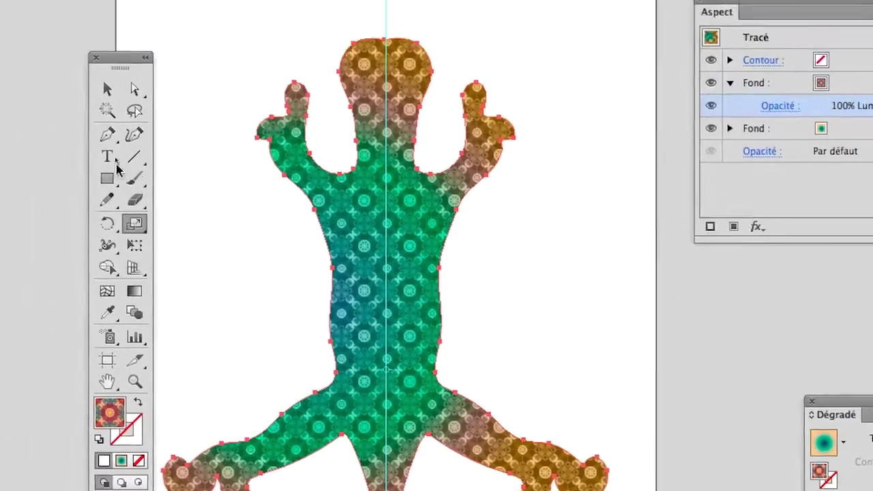
- Move only the pattern inside the lizard by 10,0619 mm at an angle of 316°
left_click(108, 90)
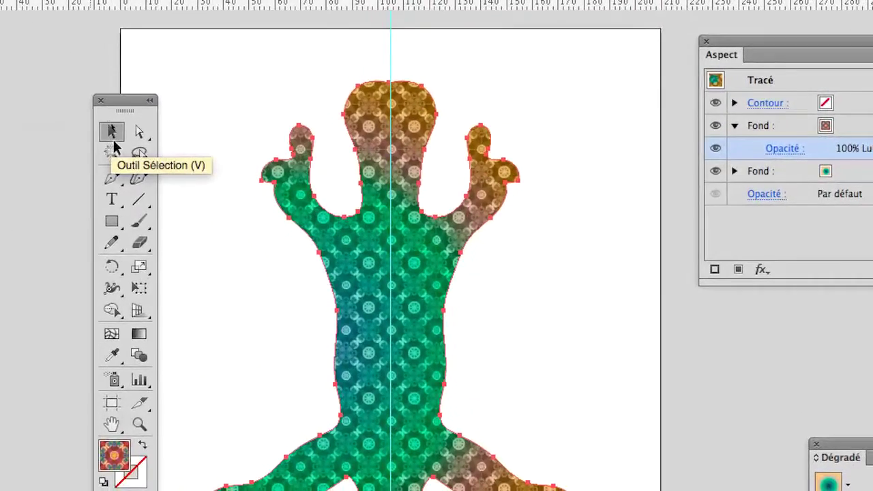
double_click(113, 140)
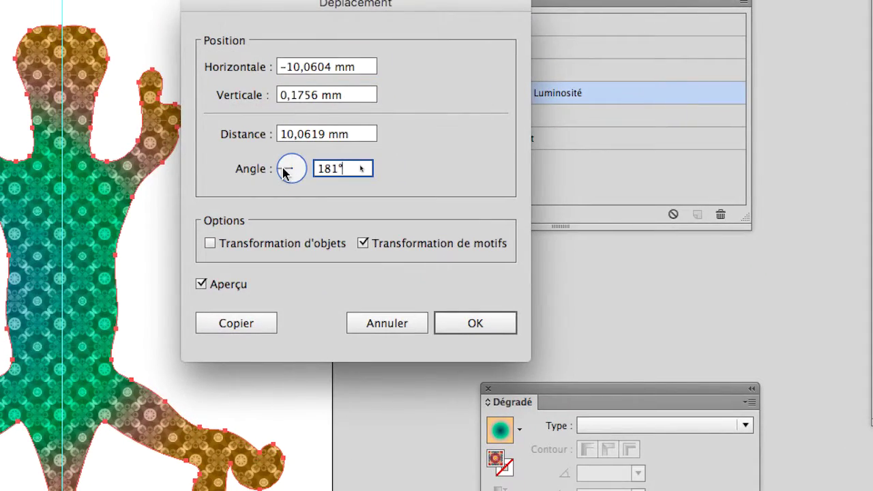
left_click(285, 173)
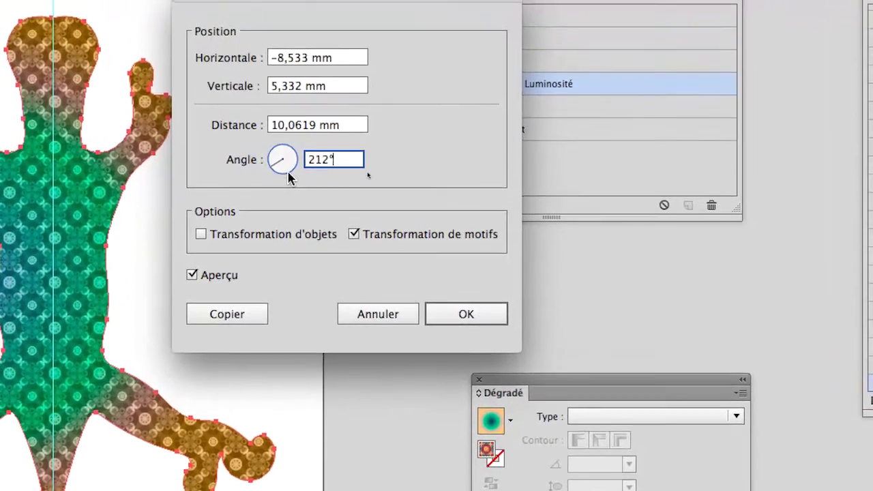
left_click_drag(237, 123, 239, 125)
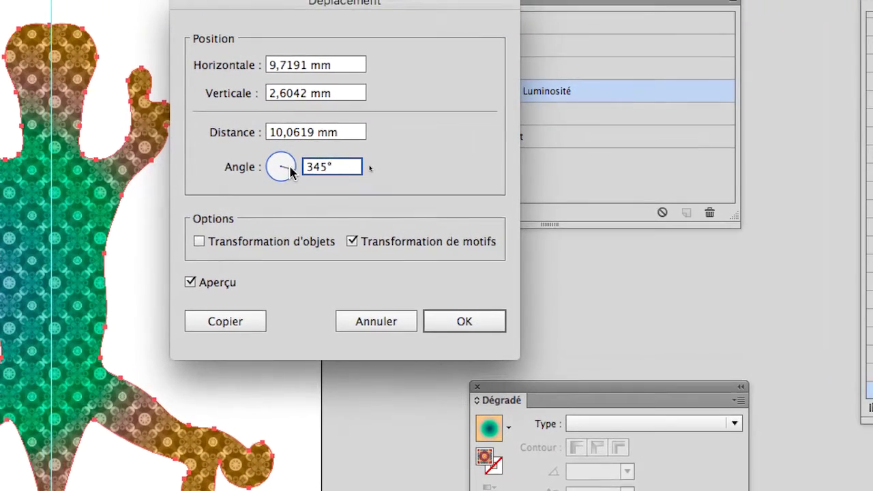
mouse_move(289, 173)
left_mouse_down()
mouse_move(288, 155)
mouse_move(275, 152)
mouse_move(281, 177)
mouse_move(292, 171)
left_mouse_up()
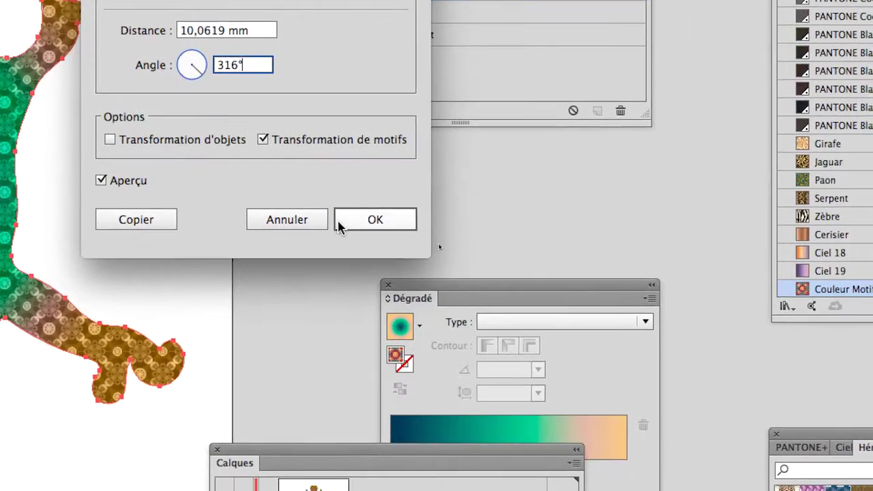
left_click(339, 225)
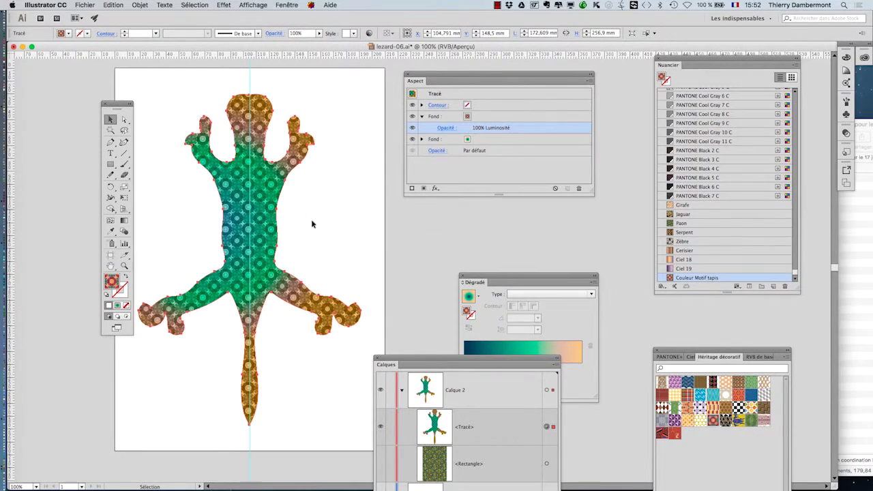
- Deselect the lizard, target the lower gradient fill and open the Métaux gradient library near the fill list
scroll(315, 233, "down", 1)
left_click(313, 242)
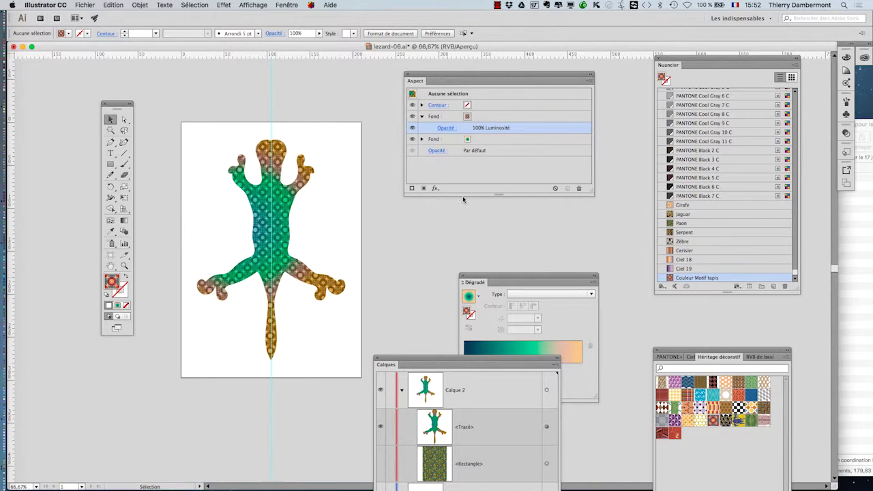
left_click(510, 140)
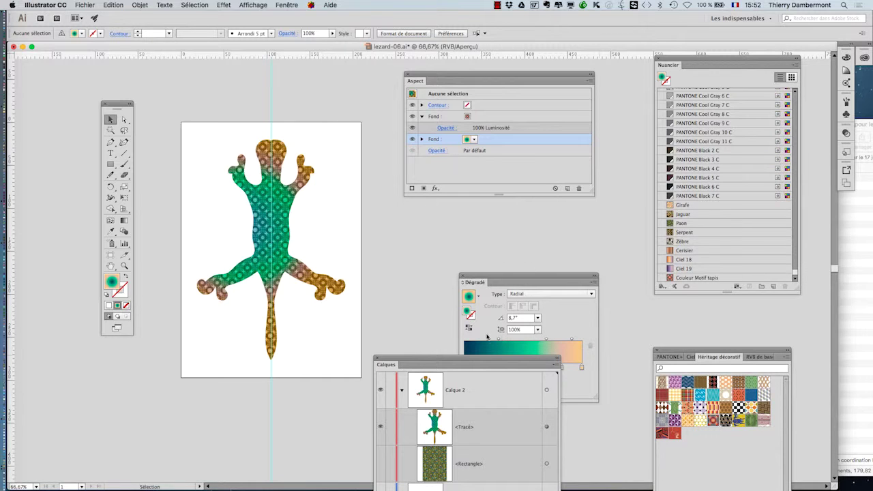
left_click(662, 287)
mouse_move(688, 365)
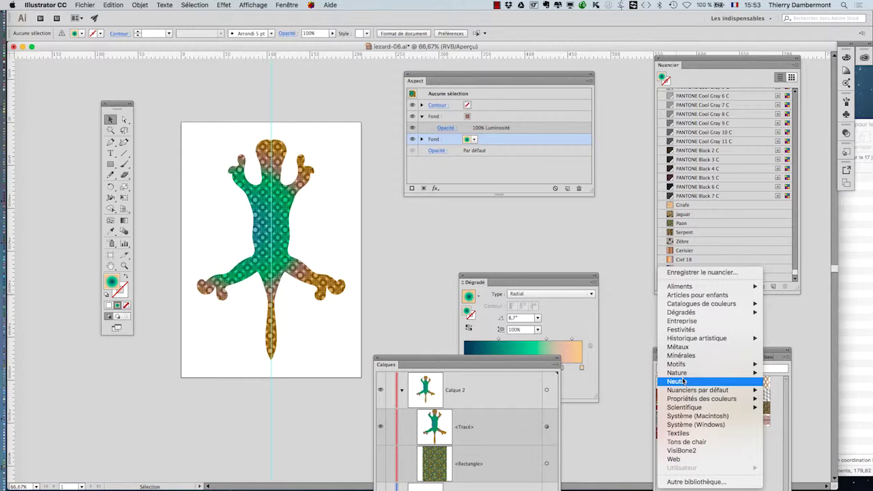
mouse_move(688, 314)
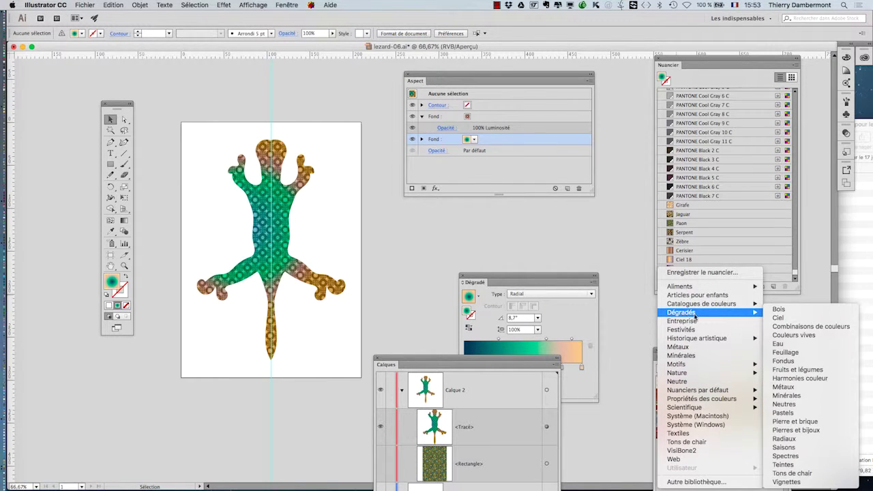
left_click(817, 387)
left_click_drag(719, 352, 484, 33)
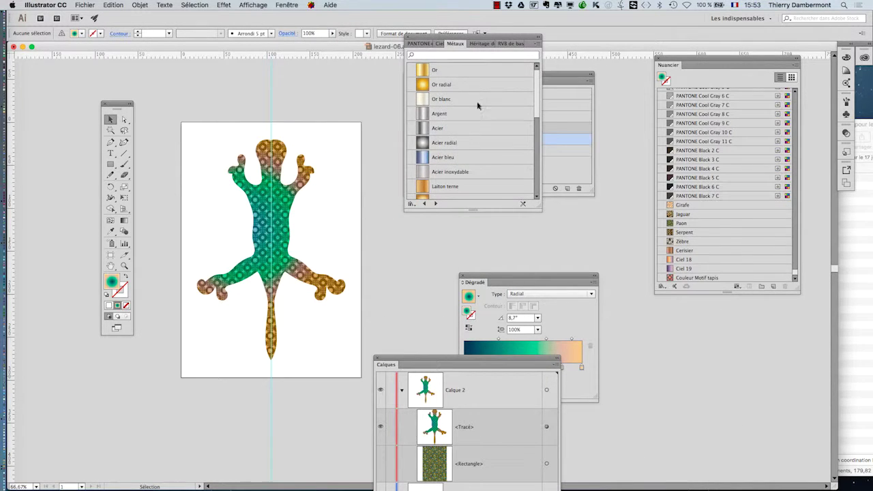
- Try the Acier radial and Acier inoxydable gradients on the lower fill with nothing selected
left_click(445, 143)
left_click(454, 173)
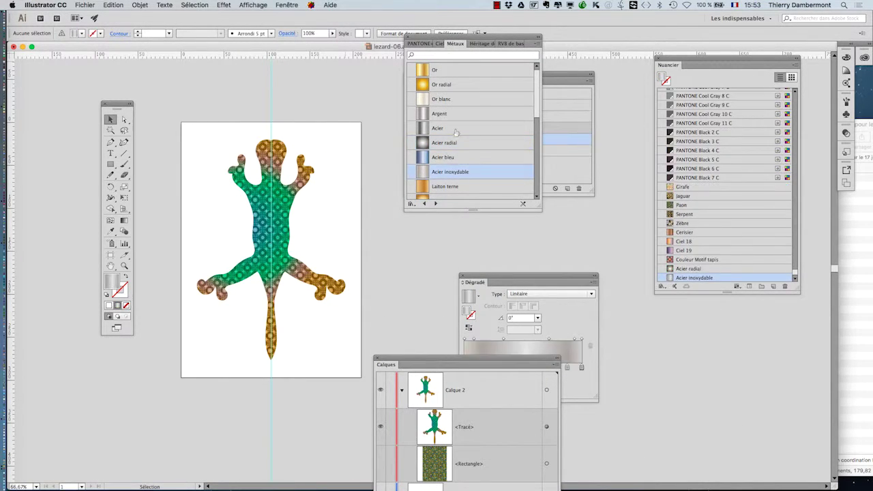
- Uncover the fill list, select the lizard, try Argent and Acier on its lower fill and apply Acier bleu
left_click_drag(417, 42, 370, 222)
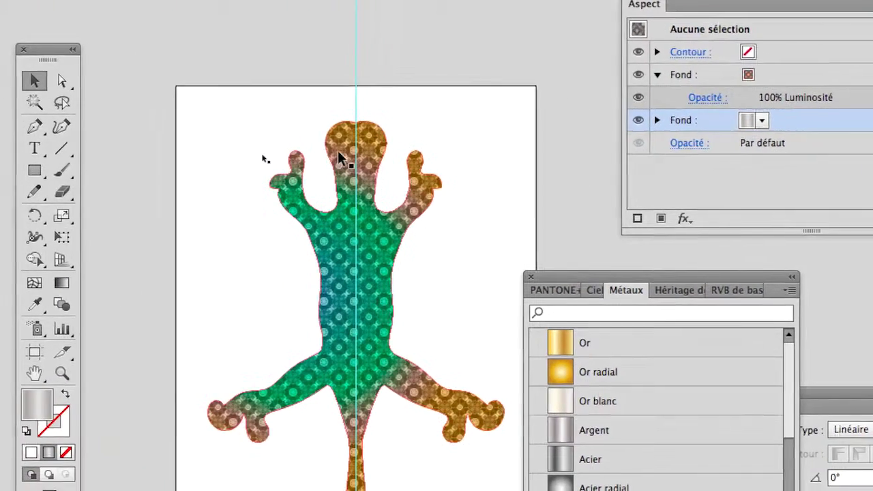
left_click(440, 183)
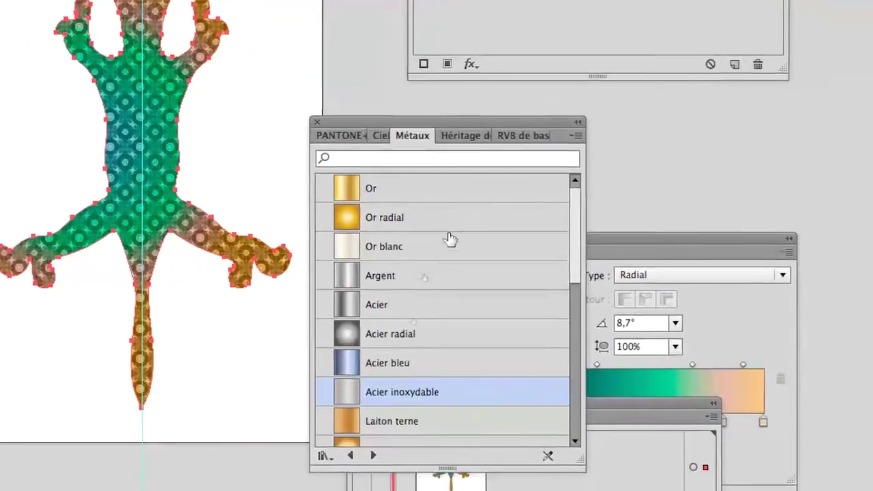
left_click(448, 276)
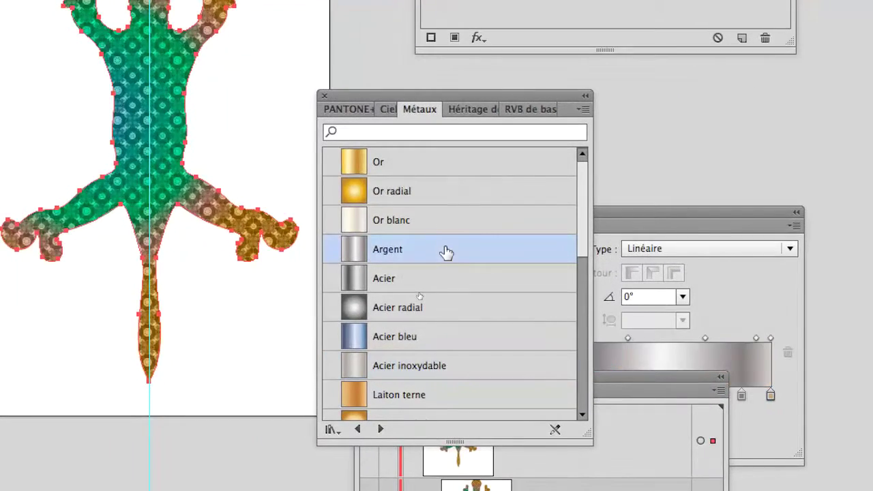
left_click(431, 311)
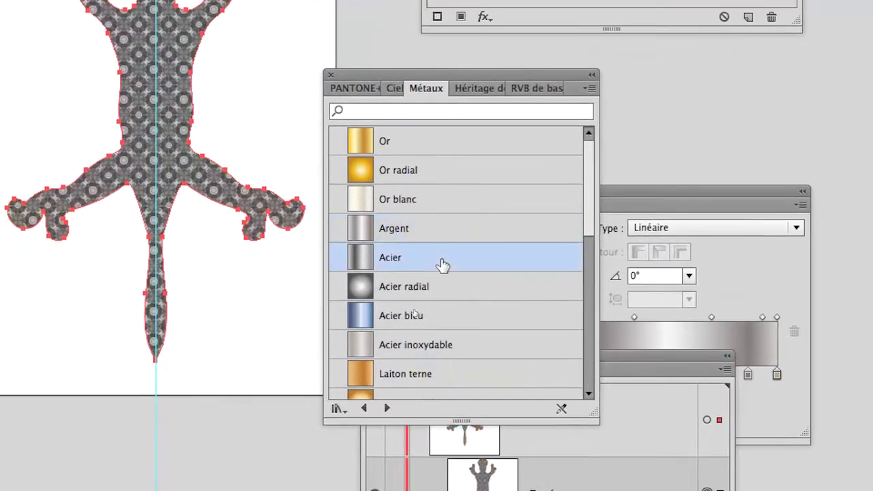
left_click(446, 315)
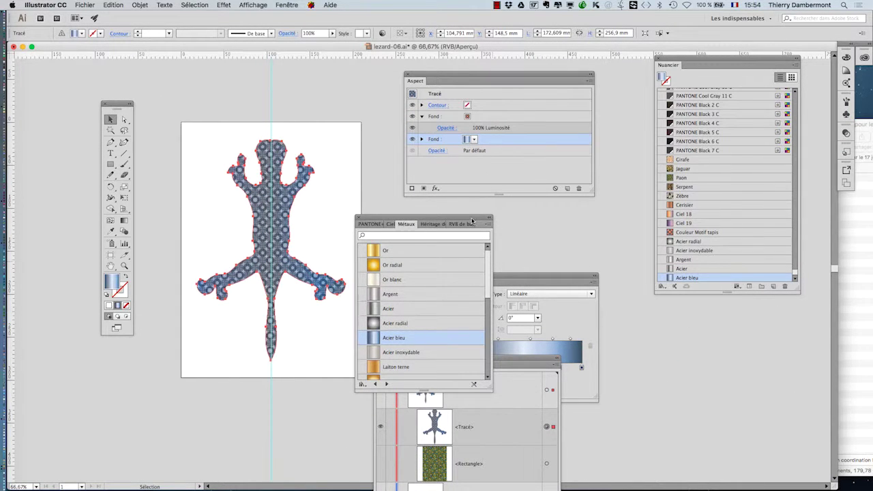
- Apply the Or gradient to the lower fill, clear the layer list away, and place the enlarged Métaux library beside the lizard
left_click_drag(482, 223, 763, 385)
left_click_drag(474, 360, 467, 130)
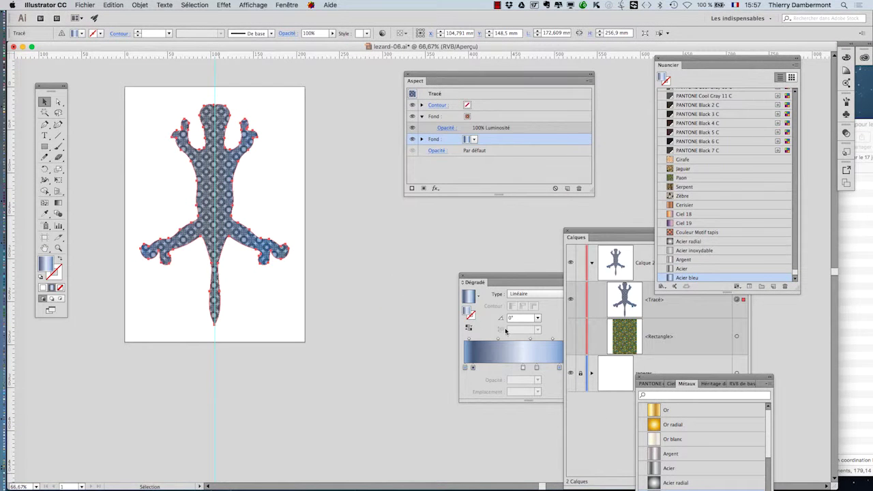
left_click(666, 409)
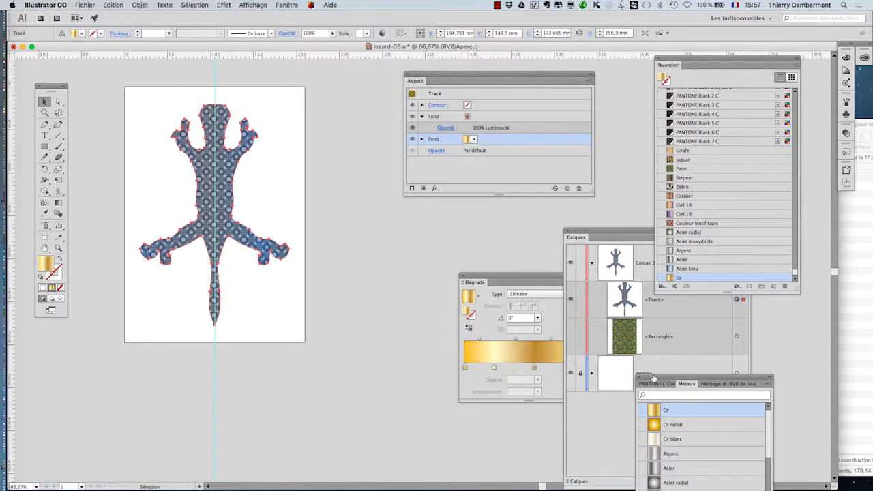
left_click_drag(653, 376, 346, 96)
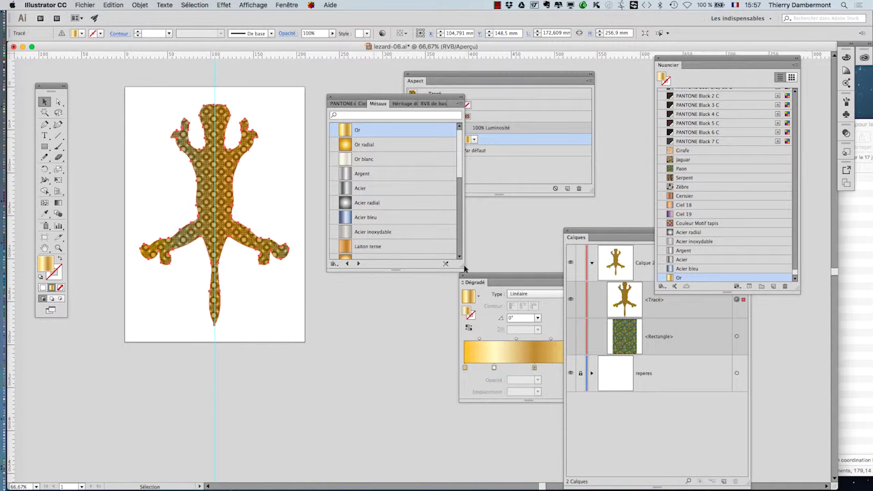
left_click_drag(460, 267, 435, 376)
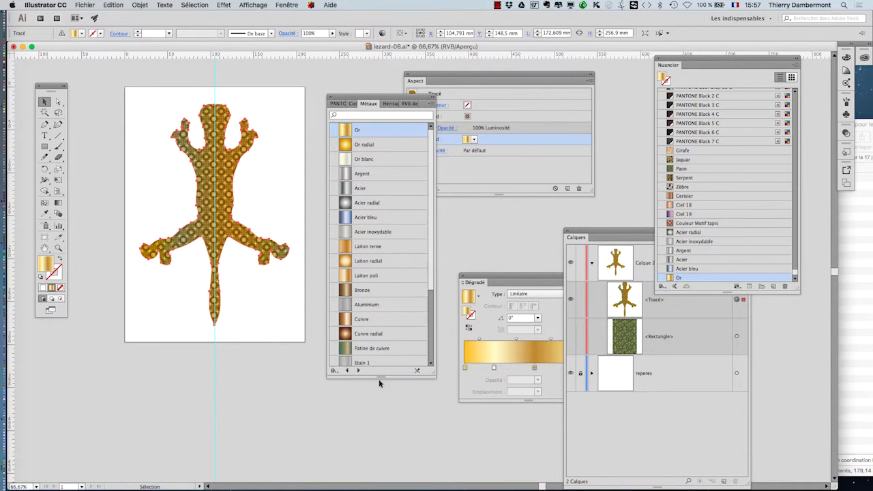
- Browse through the gradient libraries to Pierres et bijoux and apply Rubis to the lizard's lower fill
left_click(358, 370)
left_click(358, 370)
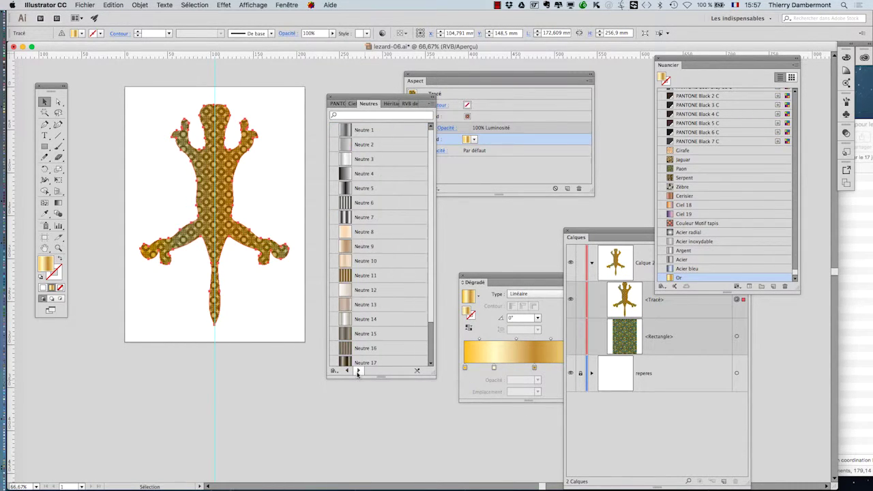
left_click(358, 370)
left_click(358, 371)
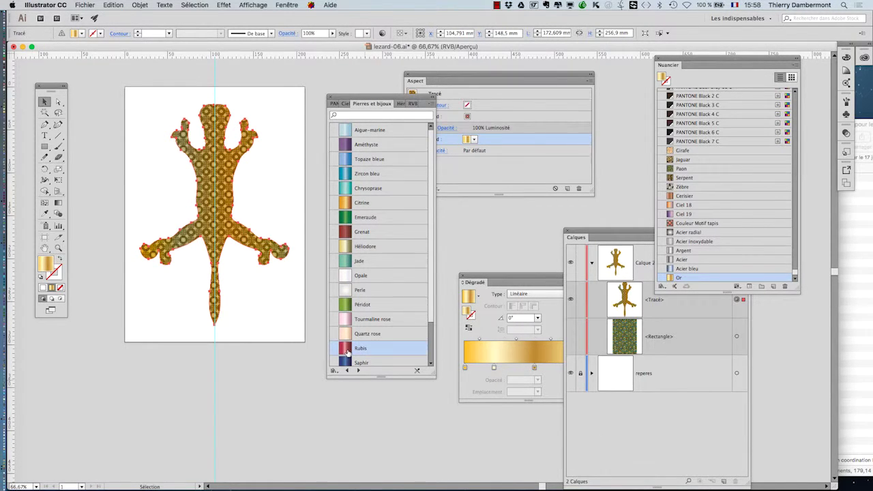
left_click(349, 350)
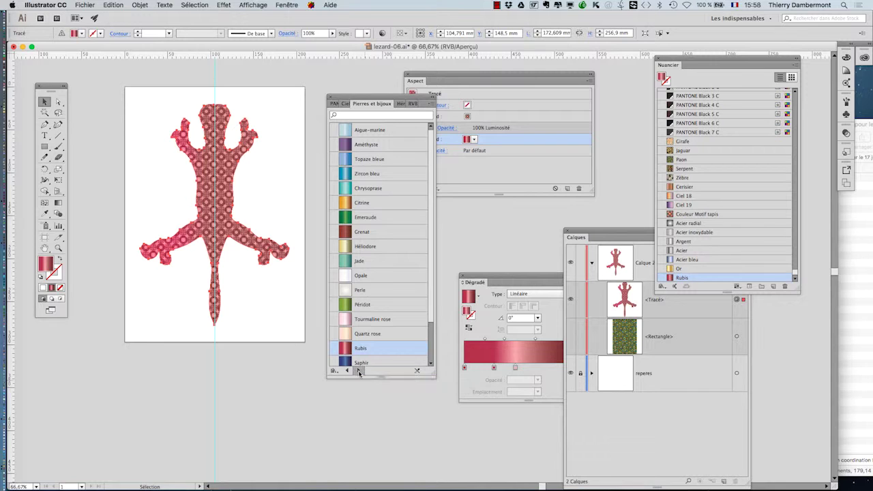
- Advance to the Saisons gradient library and apply Multicolore été to the lizard's lower fill
left_click(358, 370)
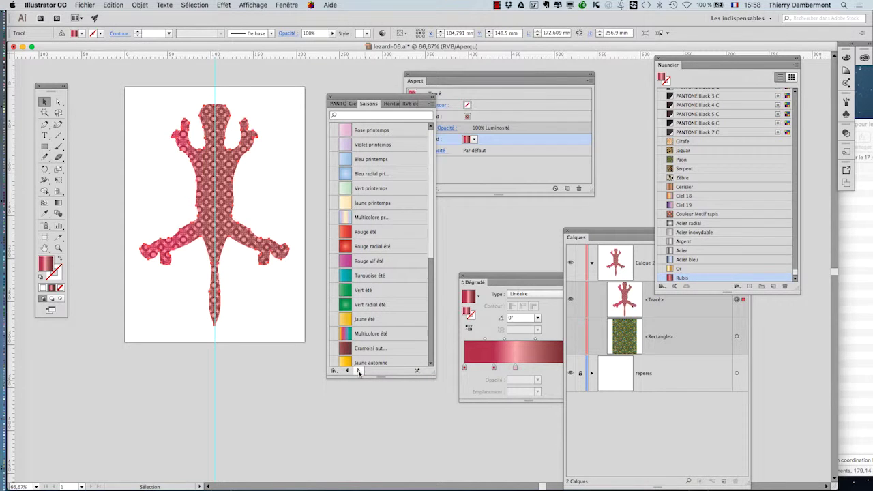
left_click(346, 334)
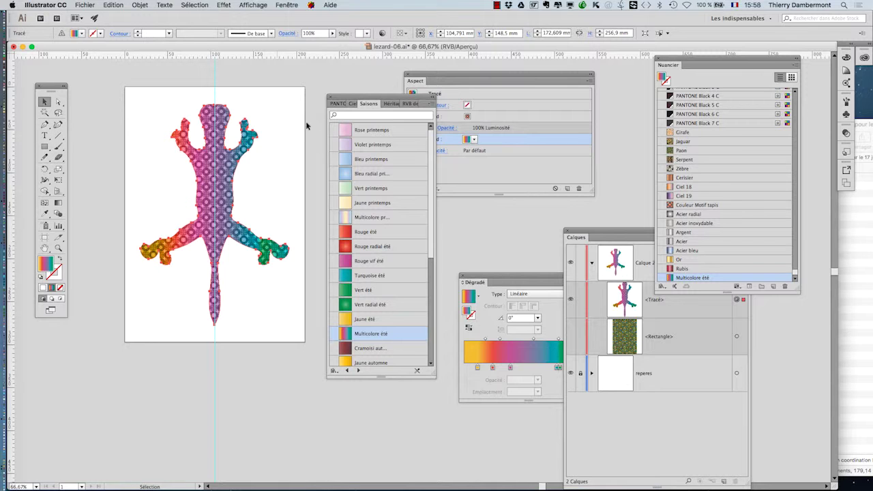
- Move the Saisons library clear of the fill list and redraw the lizard's linear gradient diagonally from mid-body at about 40°
left_click_drag(347, 99, 469, 216)
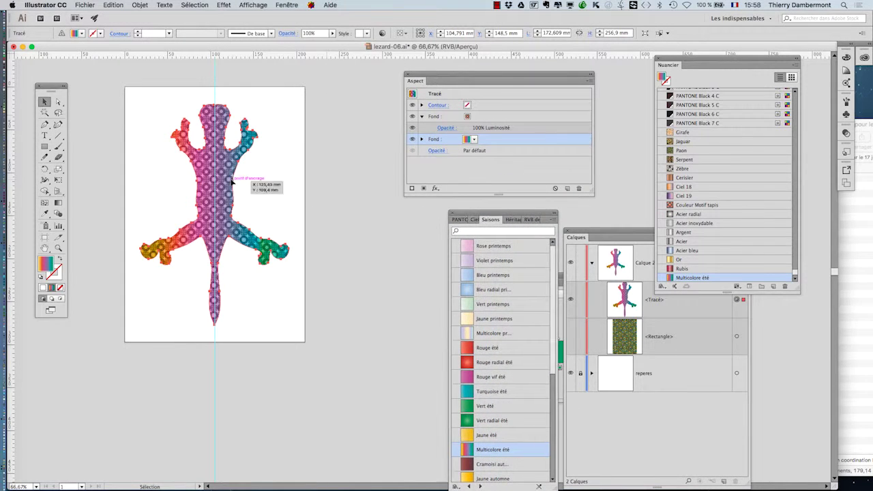
left_click_drag(250, 194, 270, 240)
scroll(242, 236, "up", 1)
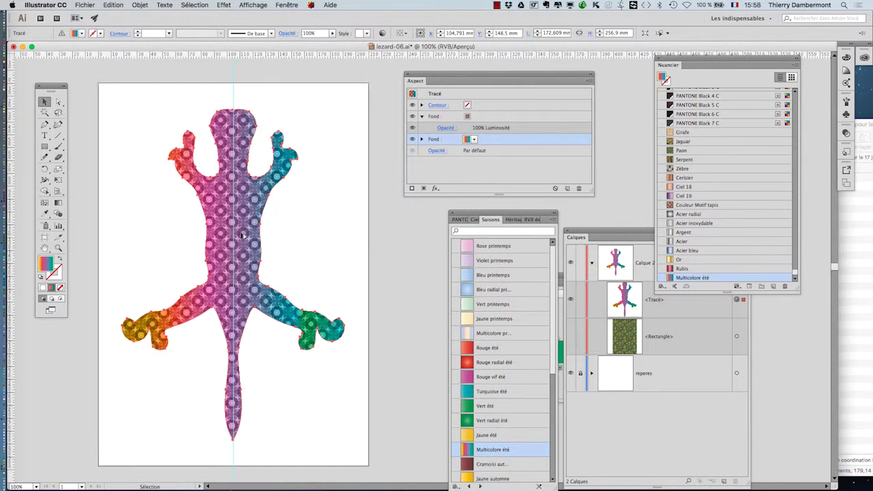
left_click(58, 203)
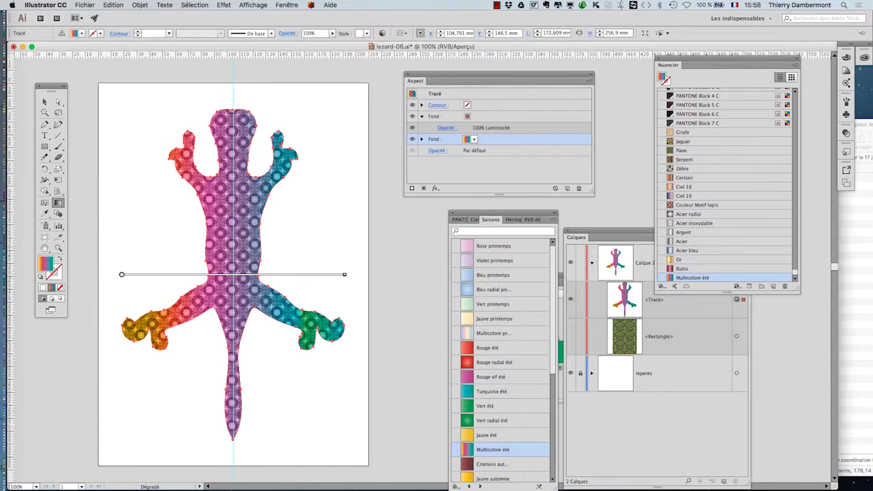
left_click_drag(238, 245, 319, 193)
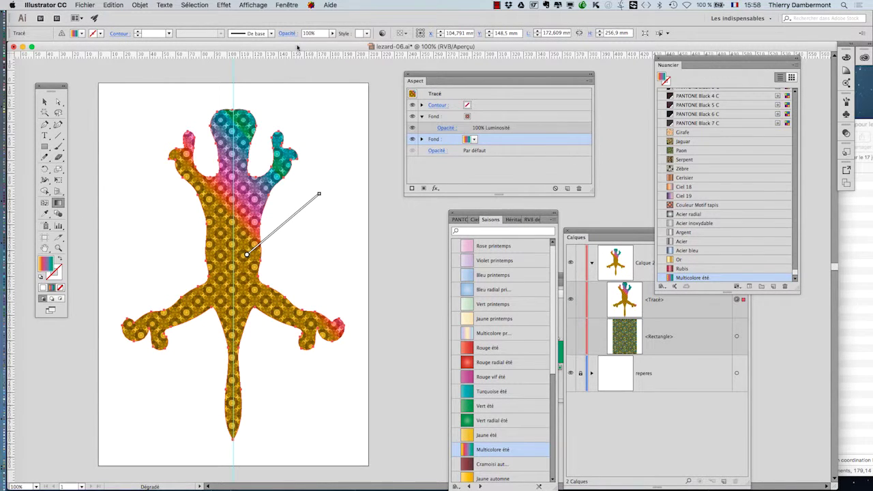
- Expand the lizard's lower gradient fill and examine its blending mode and opacity settings
left_click(294, 4)
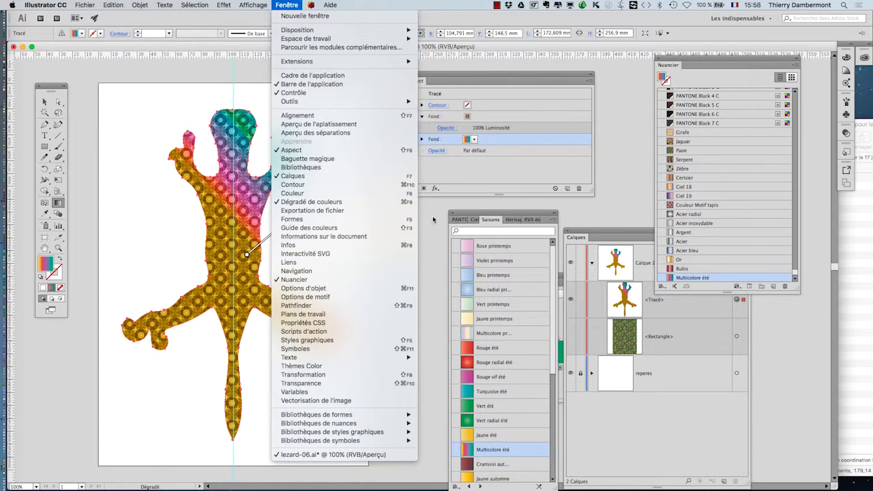
left_click(472, 215)
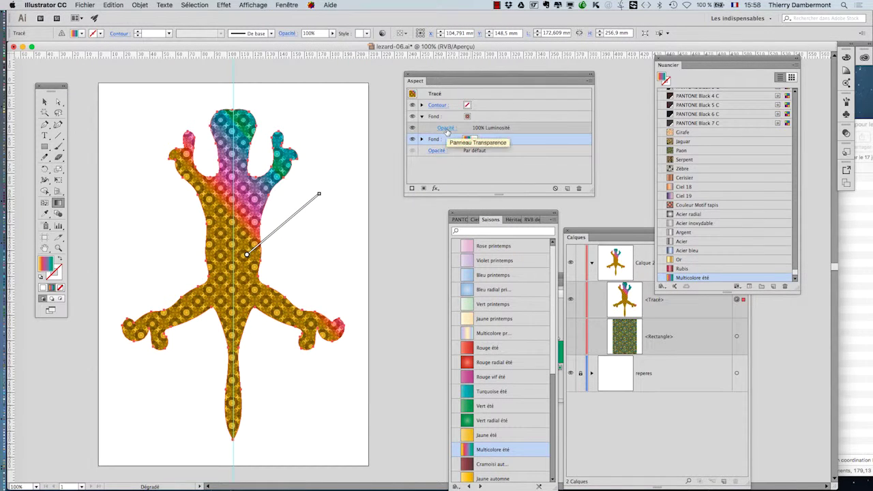
left_click(422, 140)
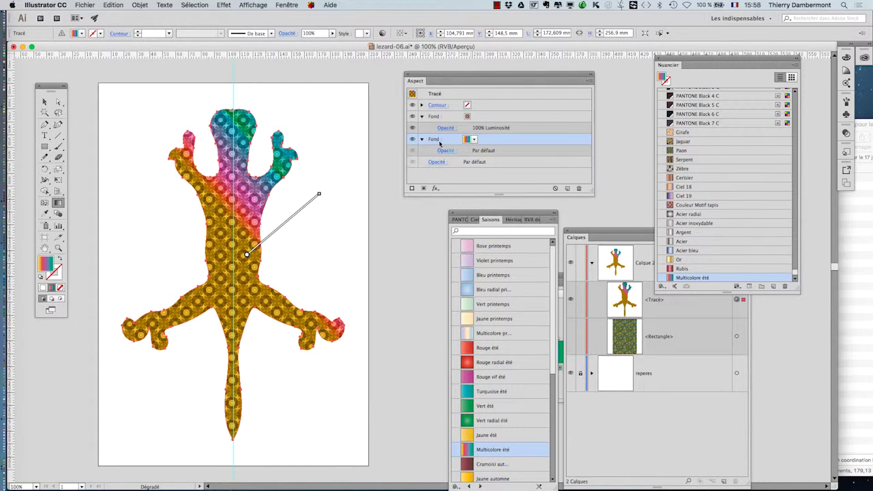
key("v")
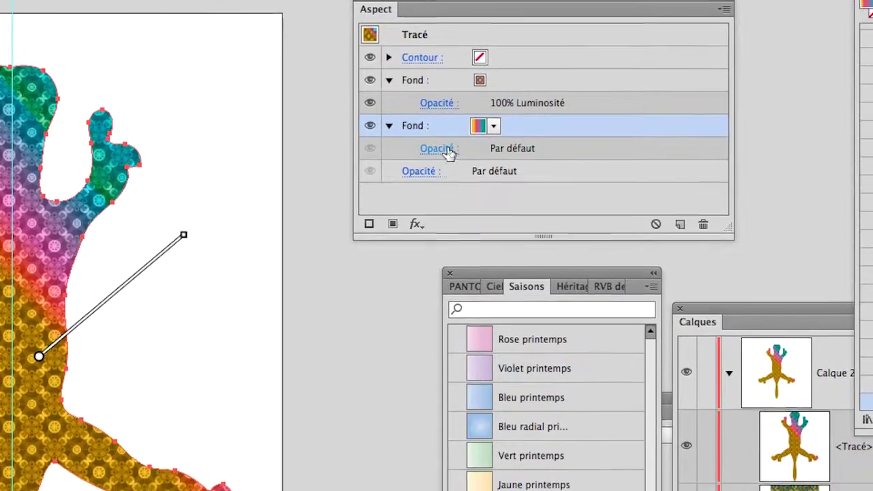
left_click(445, 150)
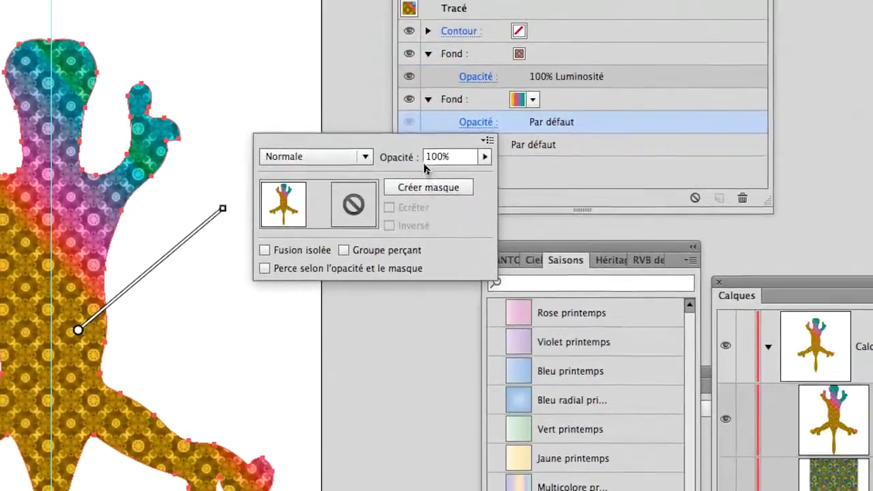
left_click(590, 170)
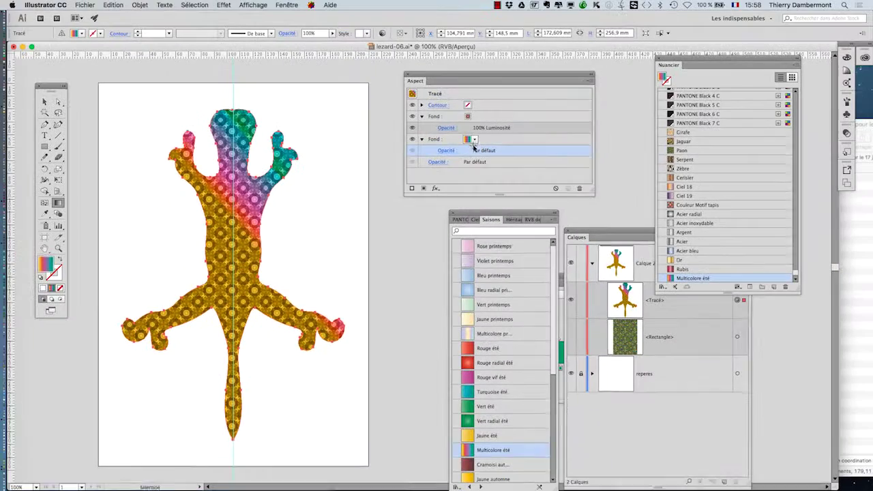
- Bring the gradient settings beside the lizard and set the lower fill's gradient type to Radial
left_click(287, 5)
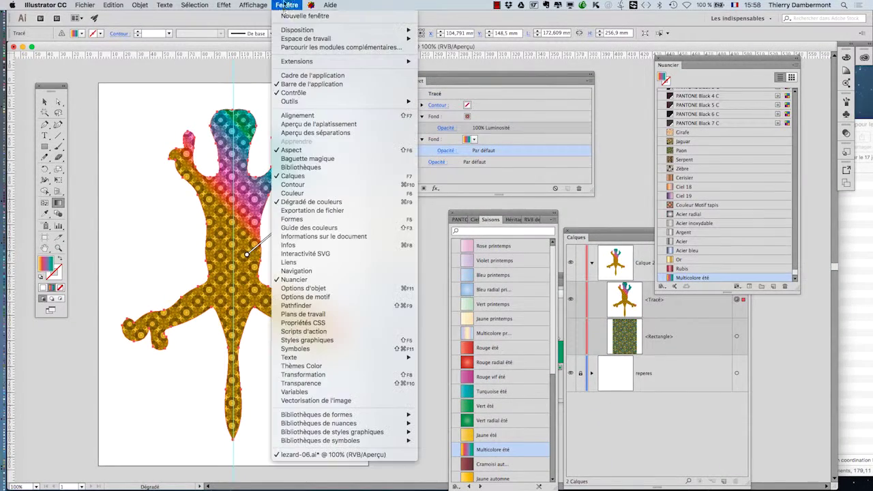
left_click(337, 203)
left_click_drag(503, 279, 395, 230)
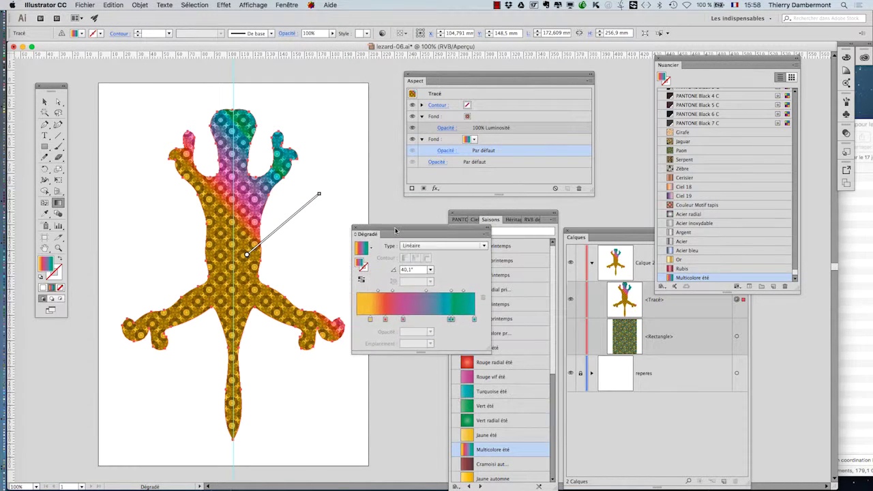
left_click(416, 244)
left_click(420, 265)
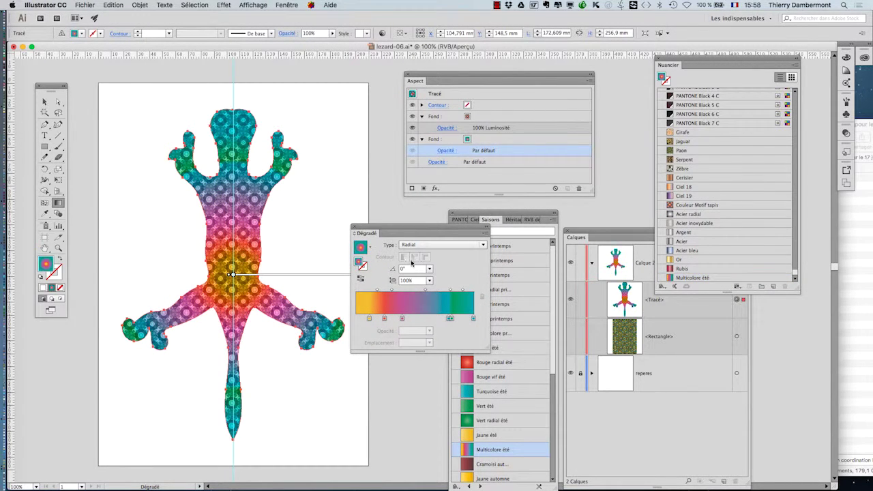
- Redraw the radial gradient from the middle of the lizard's body toward its front leg at about 108°, and deselect the lizard
left_click_drag(244, 229, 307, 115)
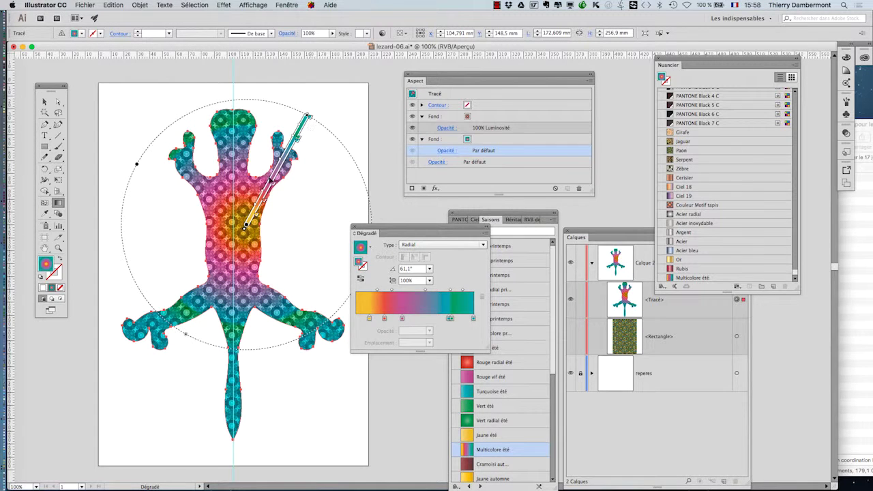
left_click_drag(238, 258, 208, 164)
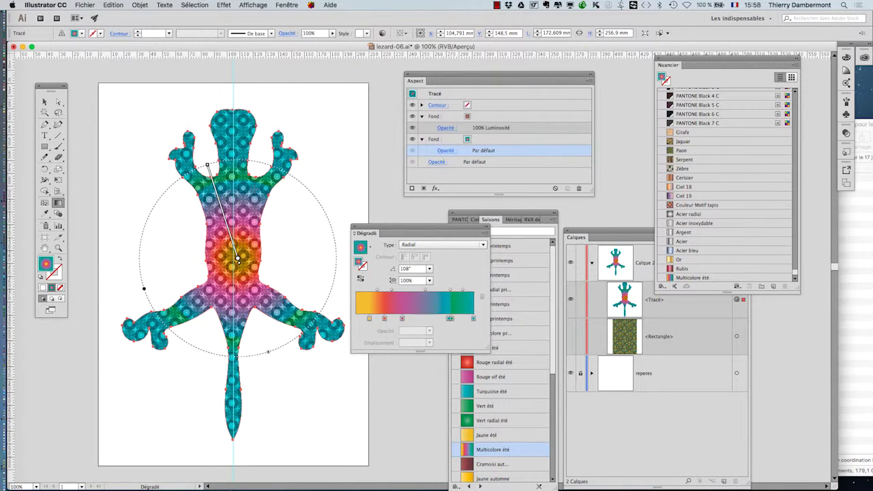
key("super+minus")
left_click(44, 102)
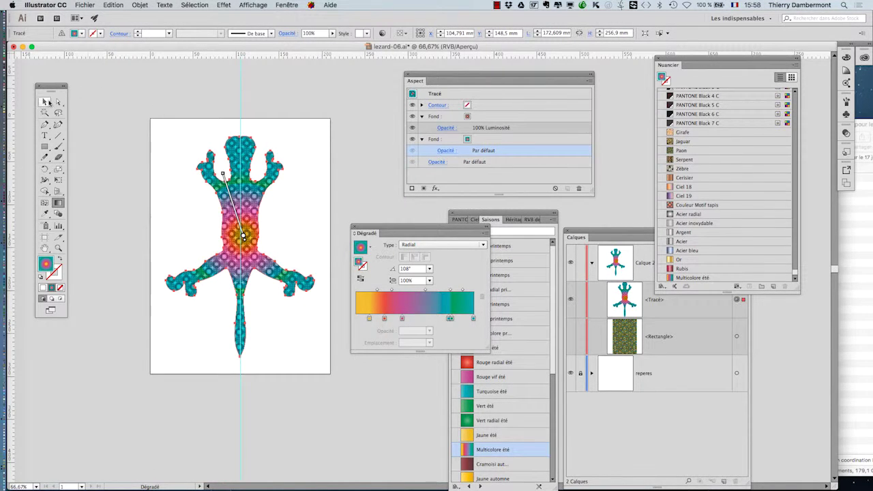
left_click(127, 93)
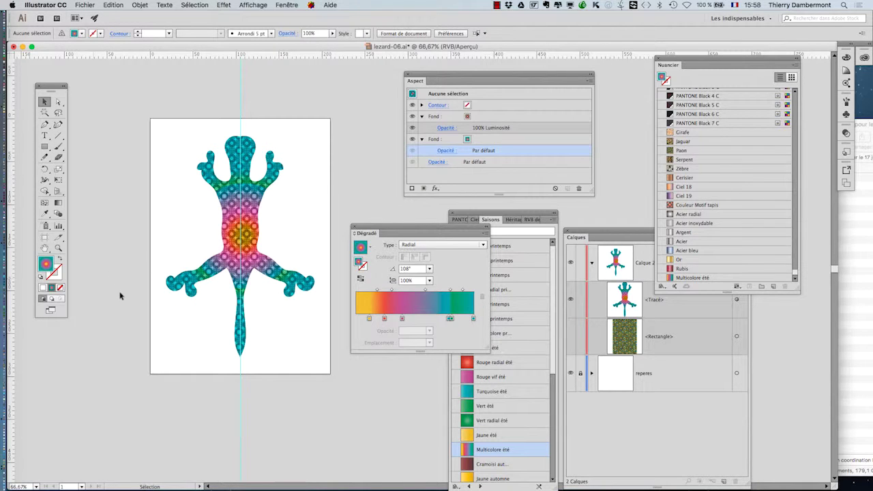